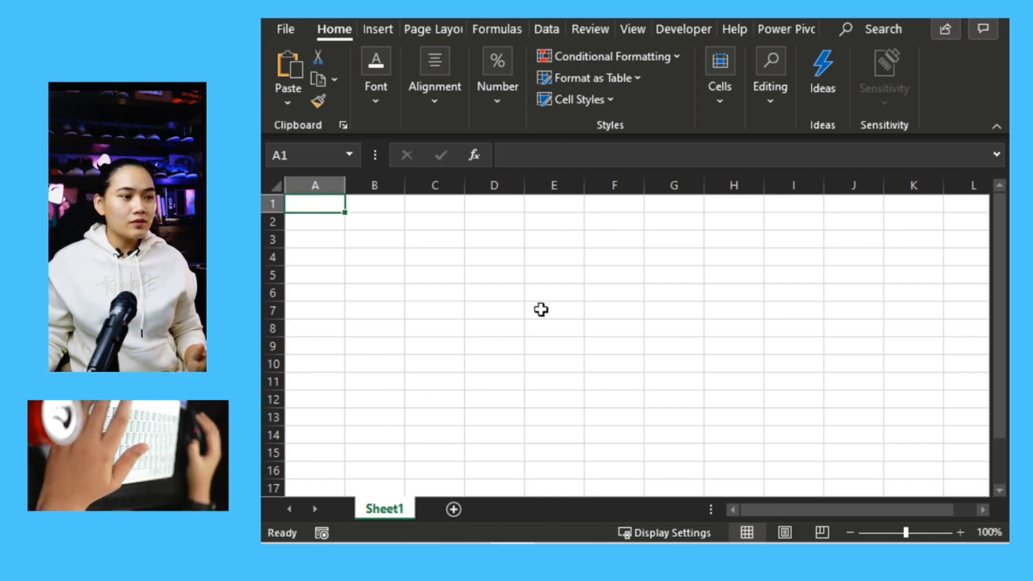
Step: Start a data import from the State Info workbook in the States folder
{"action": "left_click", "coordinate": [546, 29]}
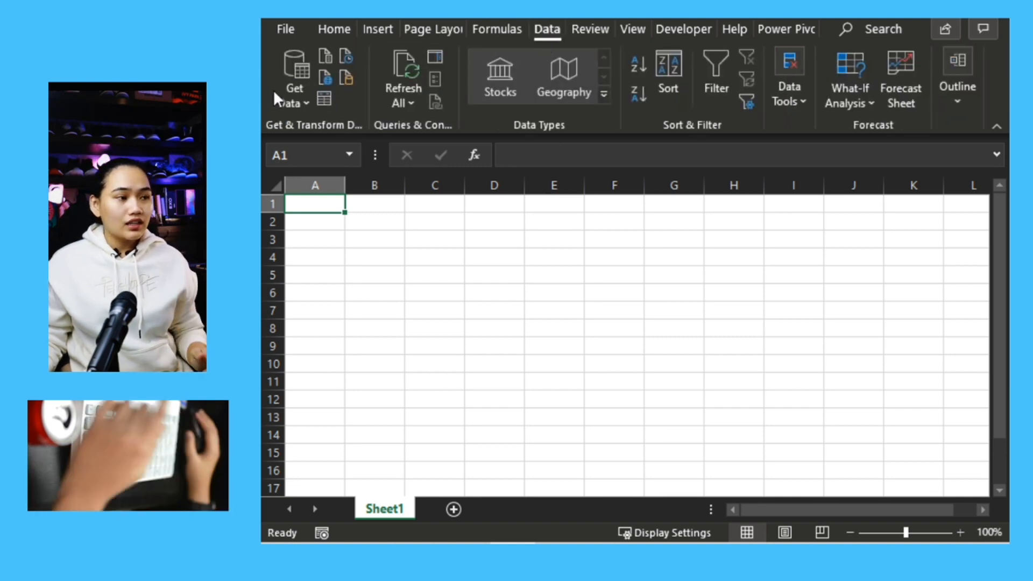
{"action": "left_click", "coordinate": [297, 88]}
{"action": "mouse_move", "coordinate": [310, 132]}
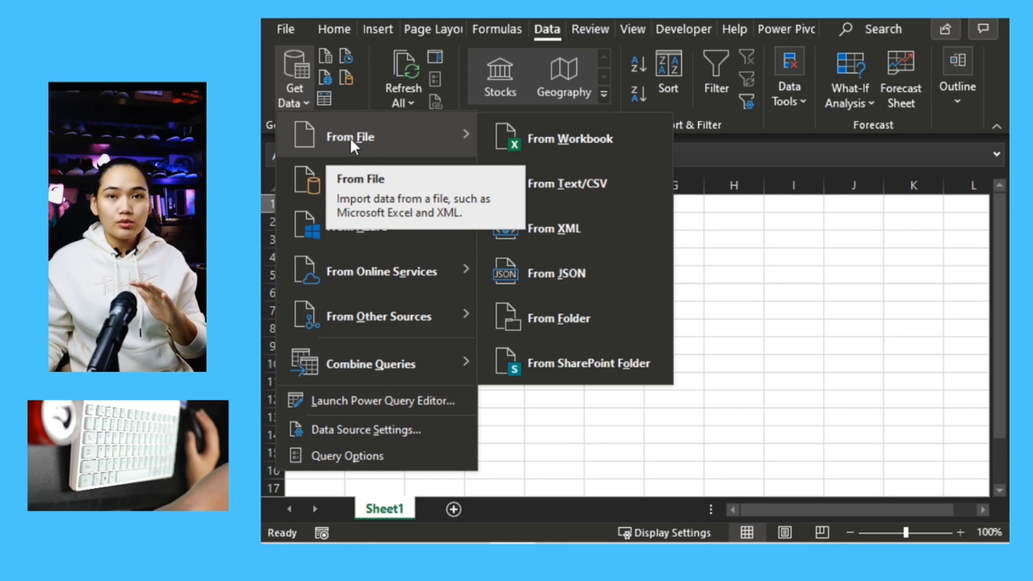
{"action": "left_click", "coordinate": [567, 140]}
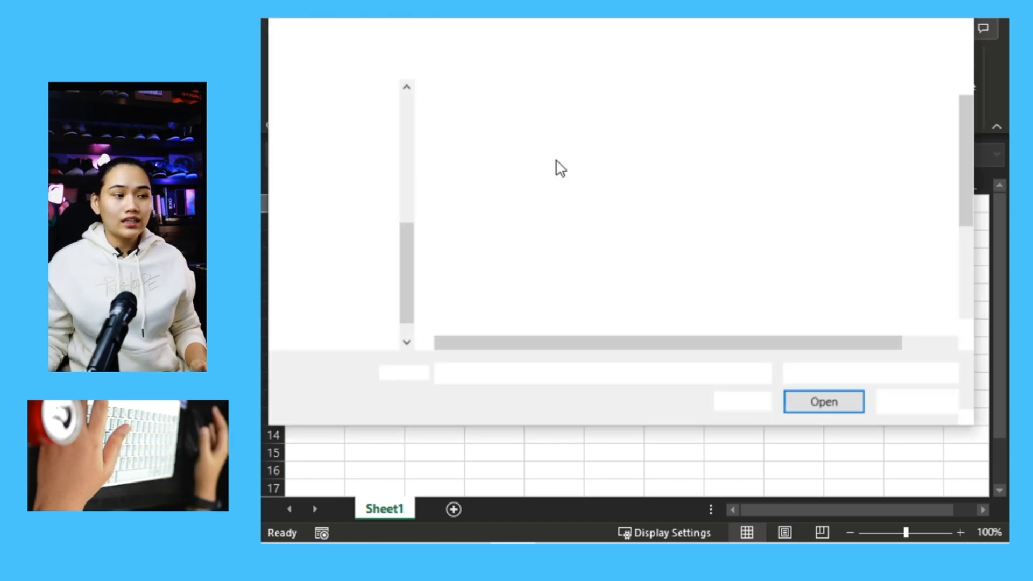
{"action": "scroll", "coordinate": [344, 232], "scroll_direction": "up", "scroll_amount": 5}
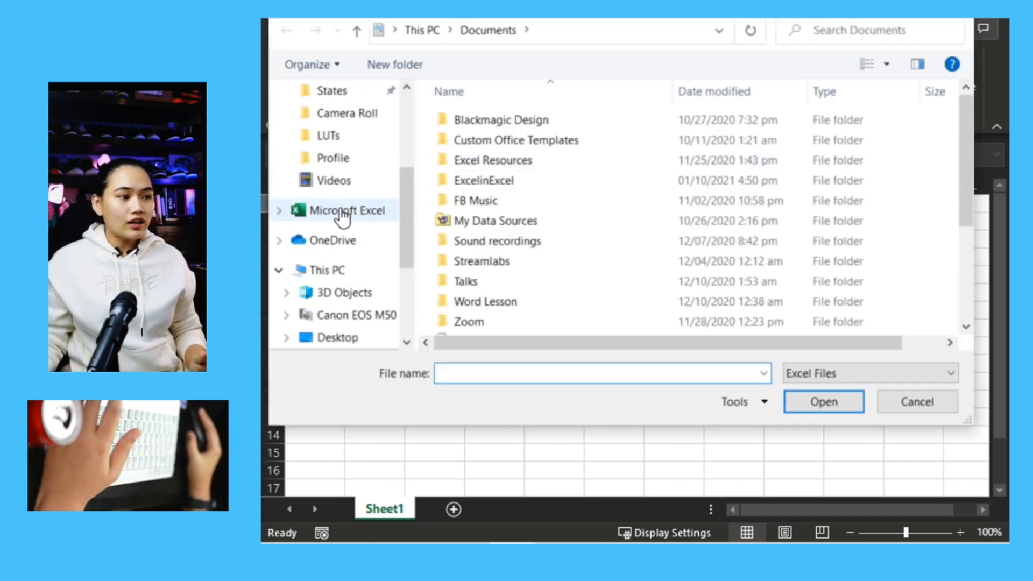
{"action": "left_click", "coordinate": [344, 207]}
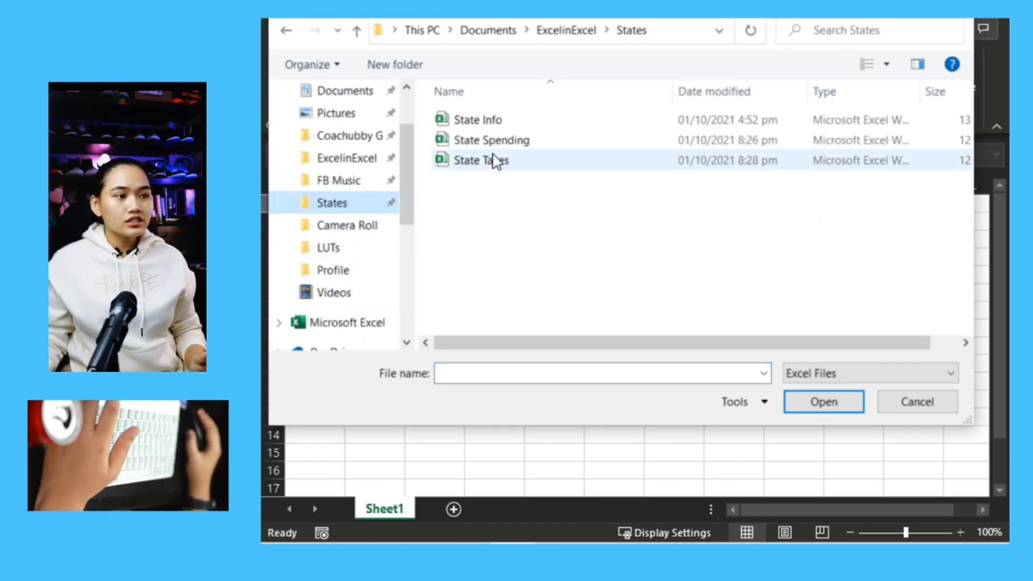
{"action": "left_click", "coordinate": [505, 124]}
{"action": "double_click", "coordinate": [505, 123]}
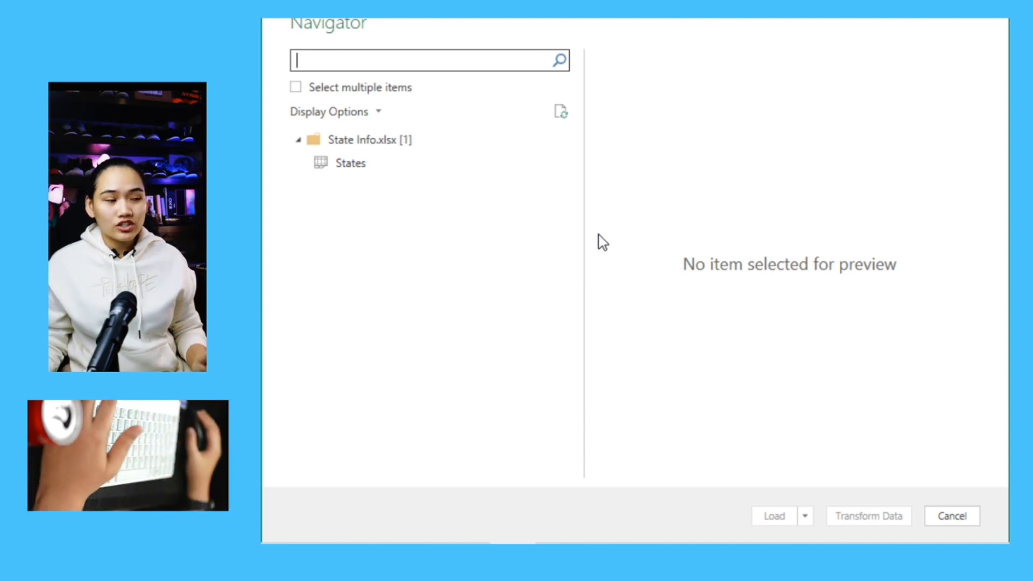
Step: Preview the States table of the State Info workbook and load it into a worksheet
{"action": "left_click", "coordinate": [347, 164]}
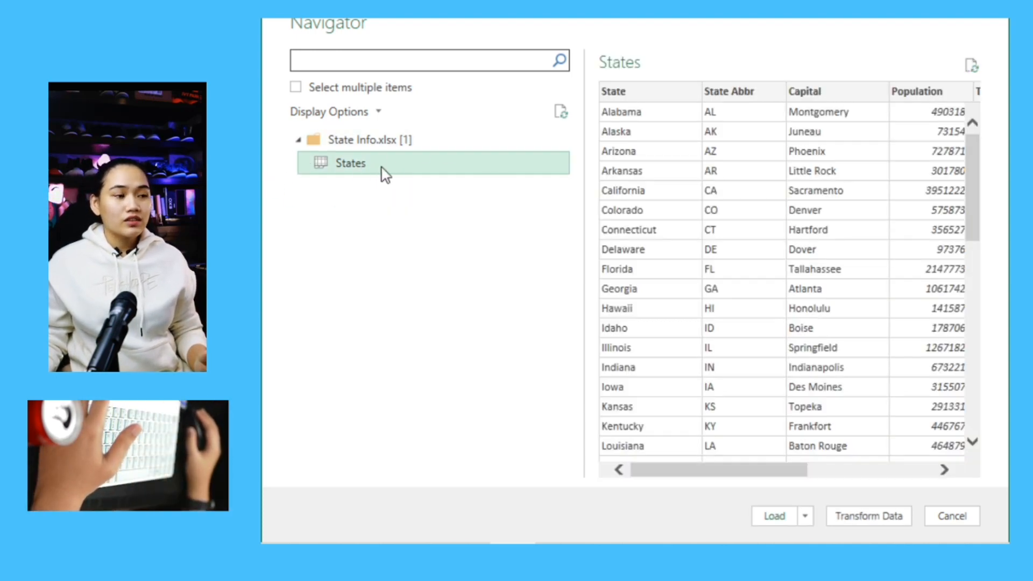
{"action": "left_click_drag", "start_coordinate": [739, 476], "coordinate": [653, 498]}
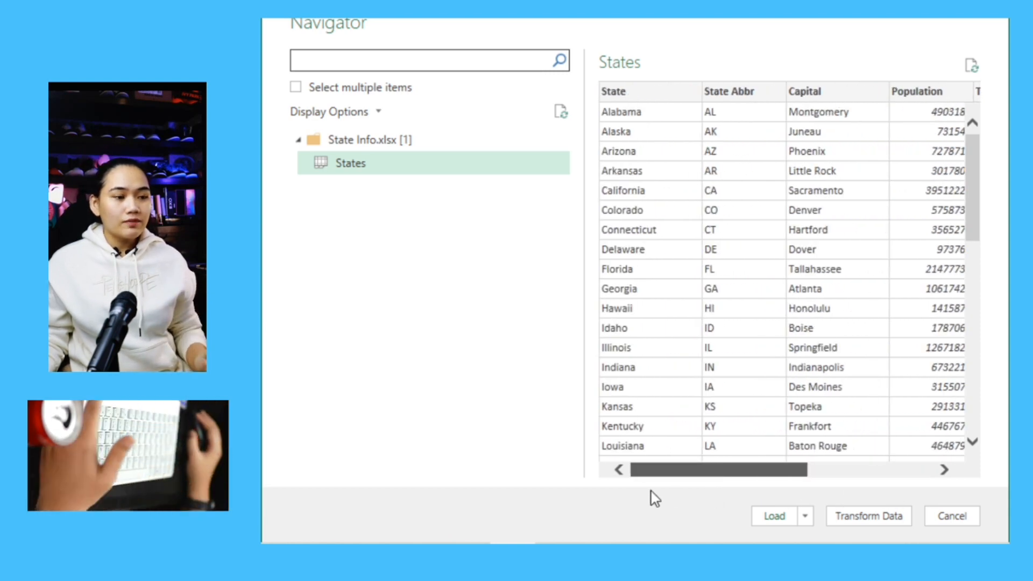
{"action": "left_click", "coordinate": [774, 515]}
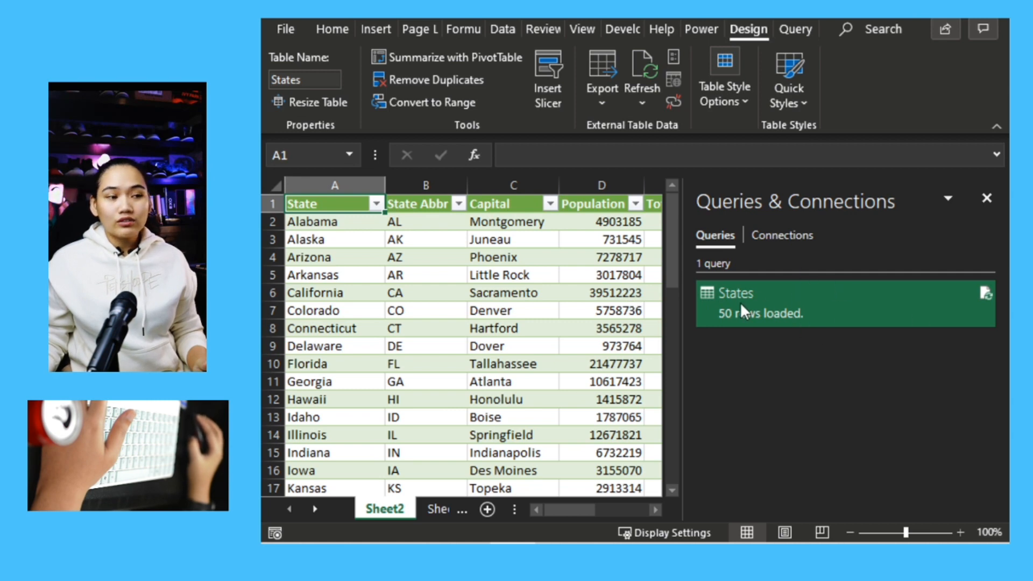
Step: Look through the loaded States table and narrow the Queries & Connections pane to reveal more of its columns
{"action": "mouse_move", "coordinate": [706, 319]}
{"action": "mouse_move", "coordinate": [775, 326]}
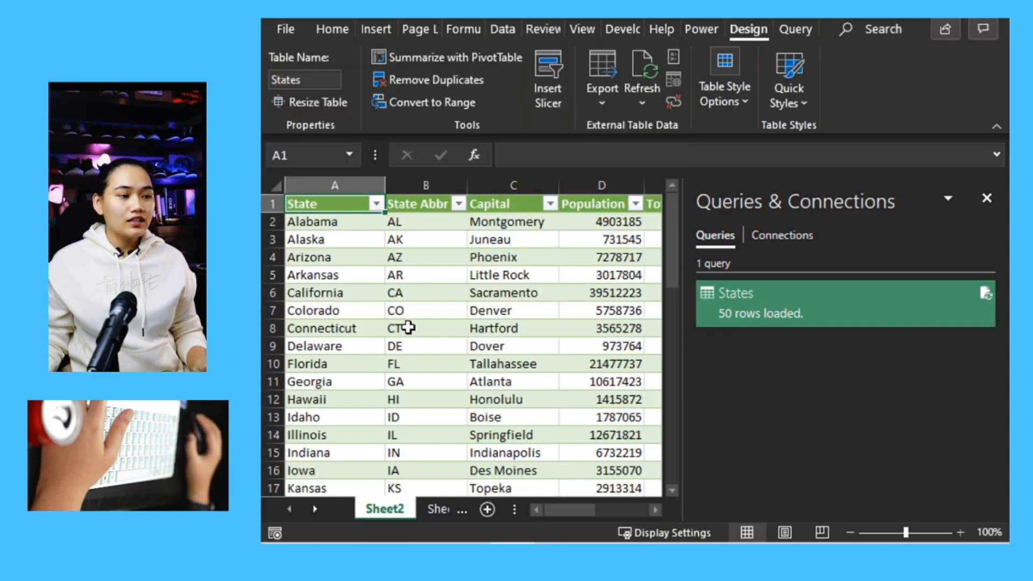
{"action": "left_click", "coordinate": [408, 328]}
{"action": "scroll", "coordinate": [410, 319], "scroll_direction": "down", "scroll_amount": 15}
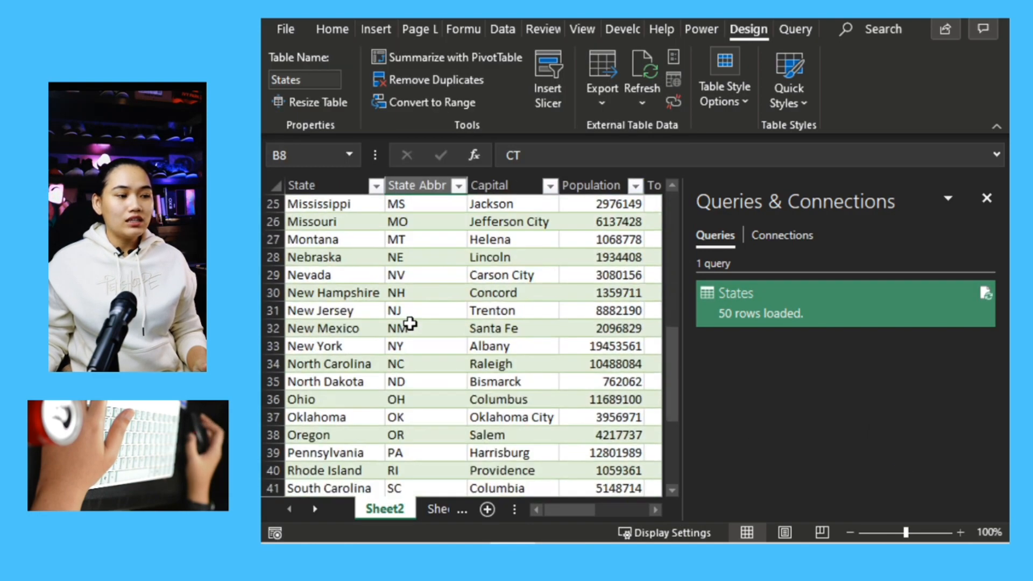
{"action": "scroll", "coordinate": [412, 321], "scroll_direction": "up", "scroll_amount": 8}
{"action": "scroll", "coordinate": [412, 321], "scroll_direction": "up", "scroll_amount": 7}
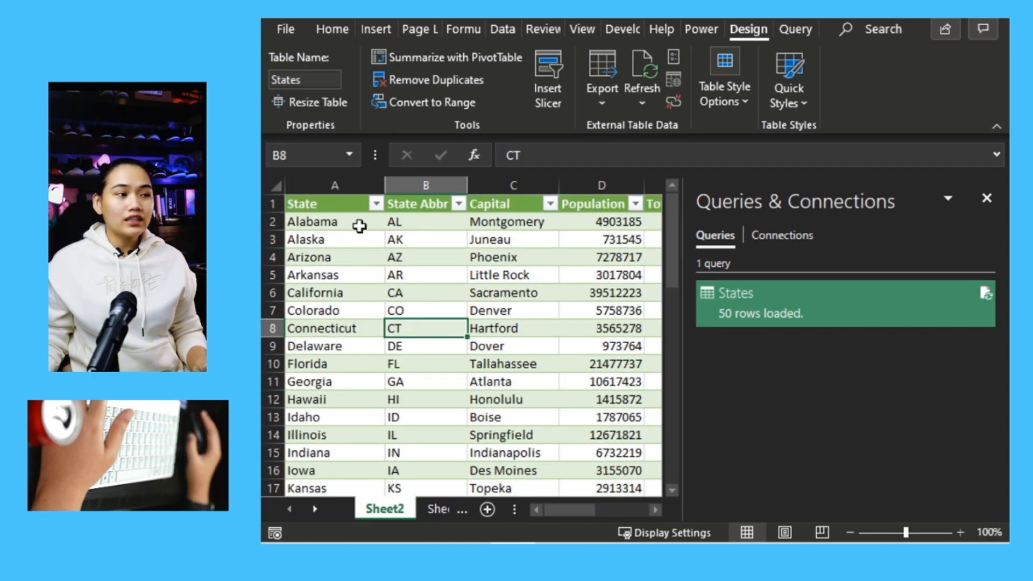
{"action": "left_click", "coordinate": [359, 226]}
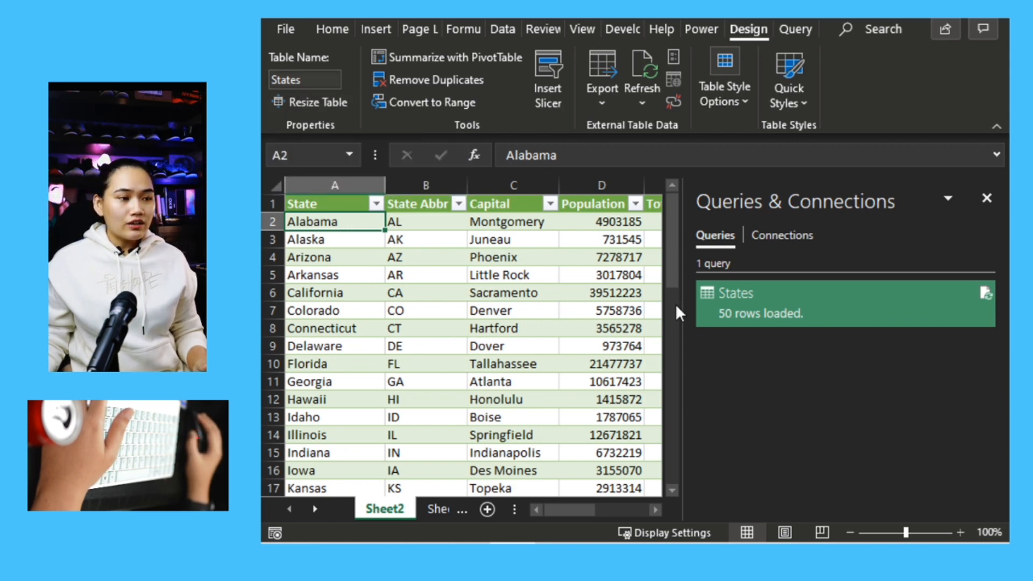
{"action": "left_click_drag", "start_coordinate": [684, 305], "coordinate": [867, 305]}
{"action": "left_click", "coordinate": [624, 293]}
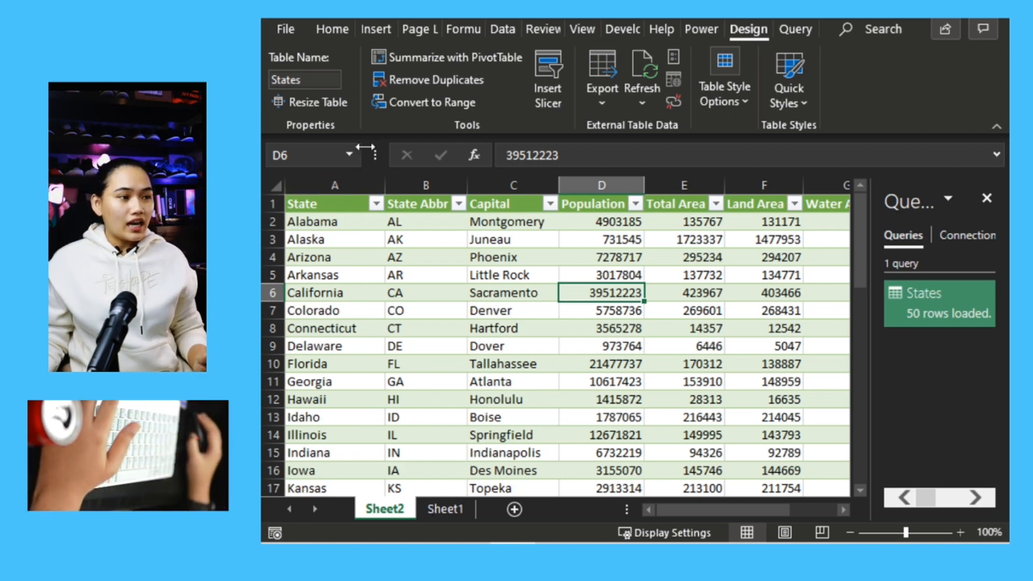
Step: Start a second data import from the State Spending workbook in the States folder
{"action": "left_click", "coordinate": [503, 30]}
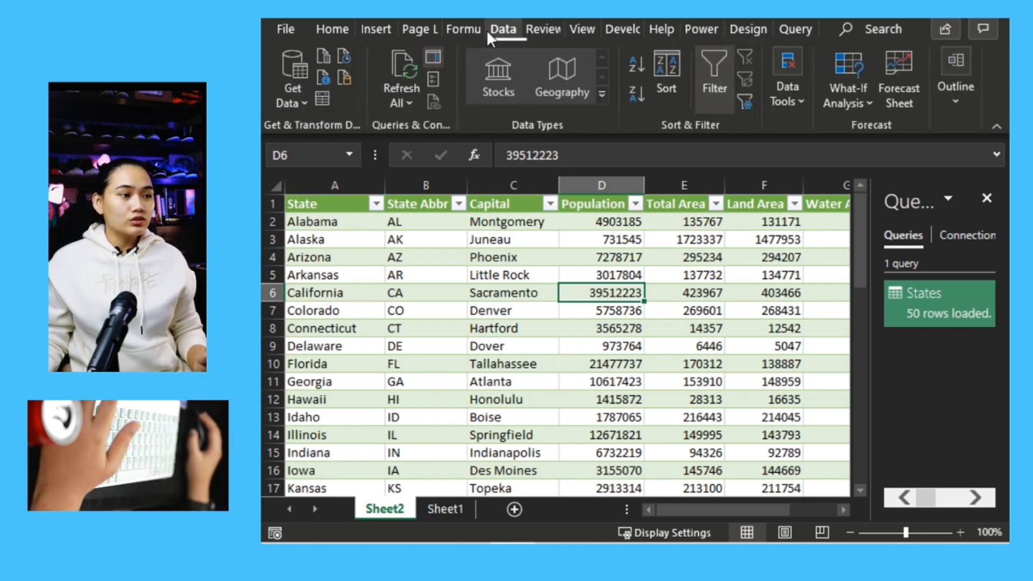
{"action": "left_click", "coordinate": [305, 99]}
{"action": "mouse_move", "coordinate": [325, 133]}
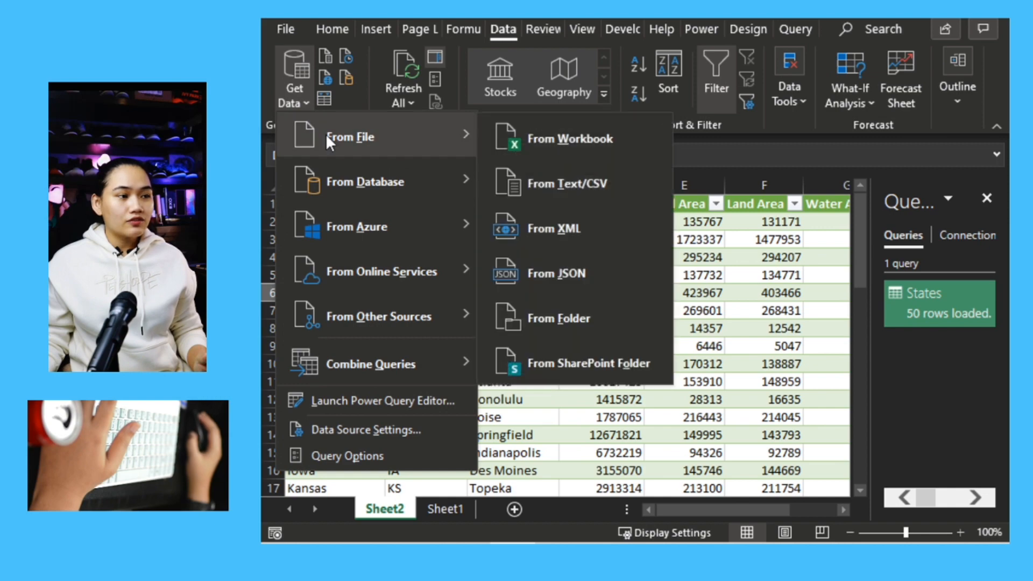
{"action": "left_click", "coordinate": [576, 147]}
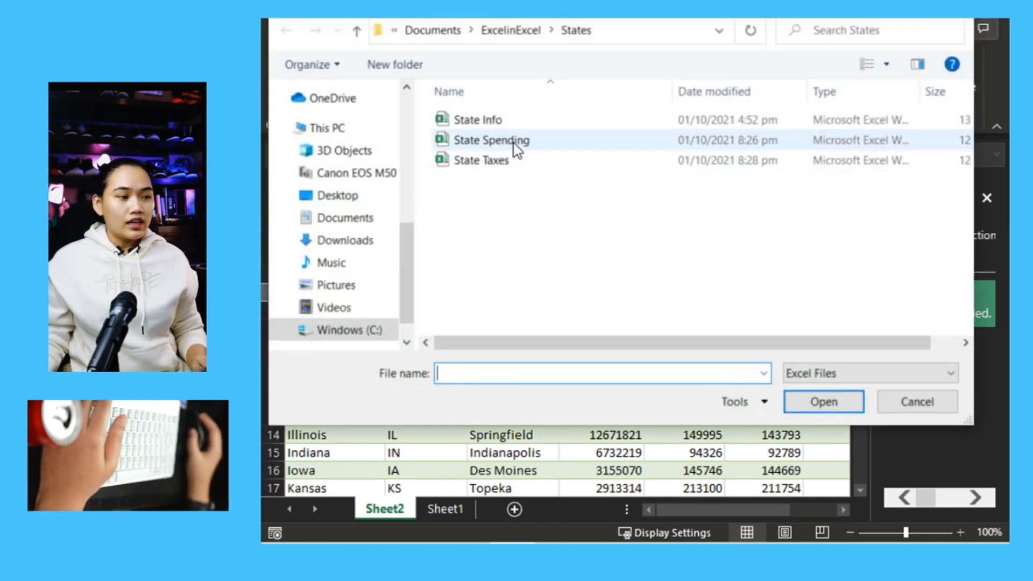
{"action": "double_click", "coordinate": [515, 143]}
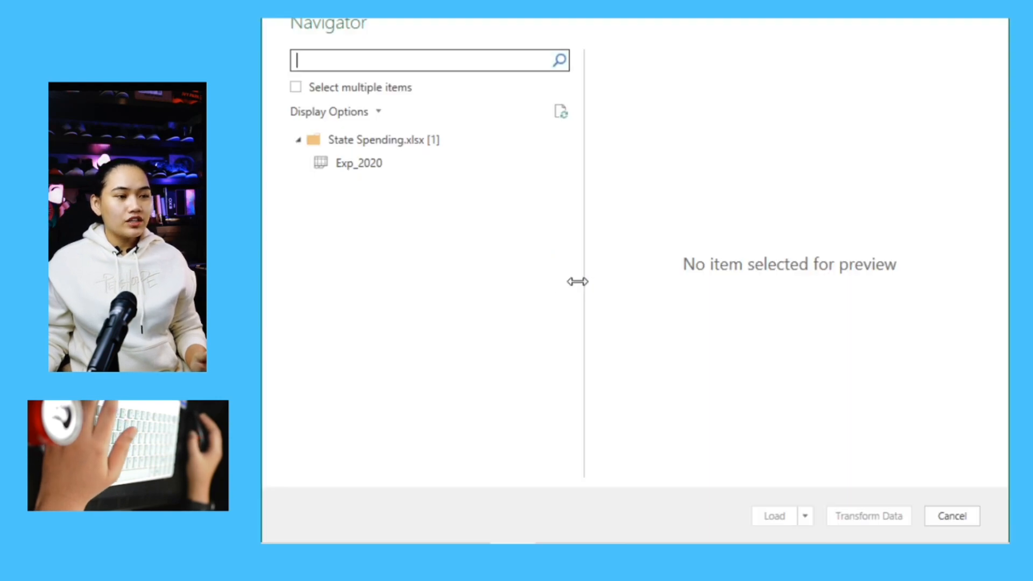
Step: Preview the Exp_2020 table and open it for transformation in the Power Query Editor
{"action": "left_click", "coordinate": [366, 166]}
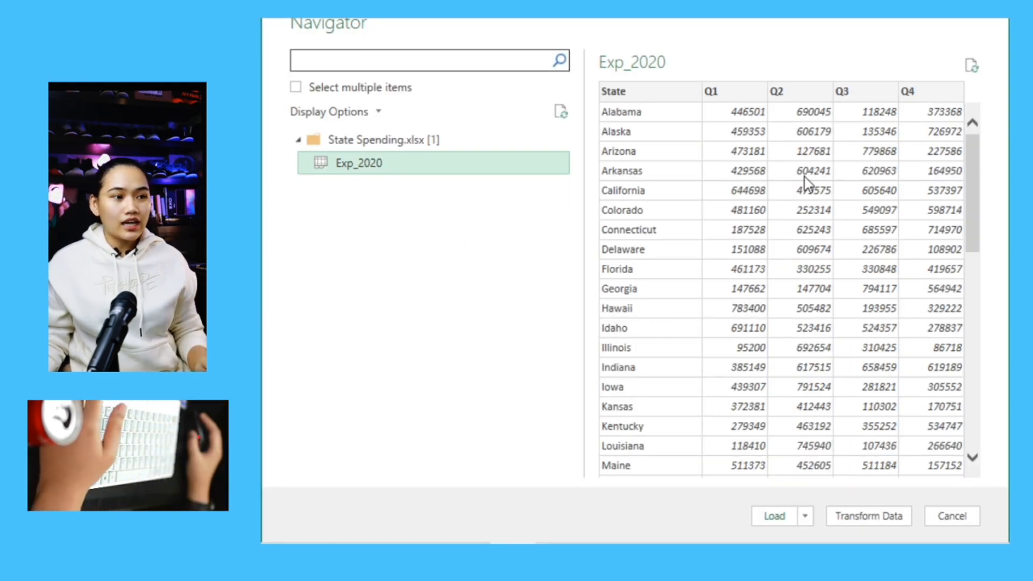
{"action": "scroll", "coordinate": [749, 231], "scroll_direction": "down", "scroll_amount": 10}
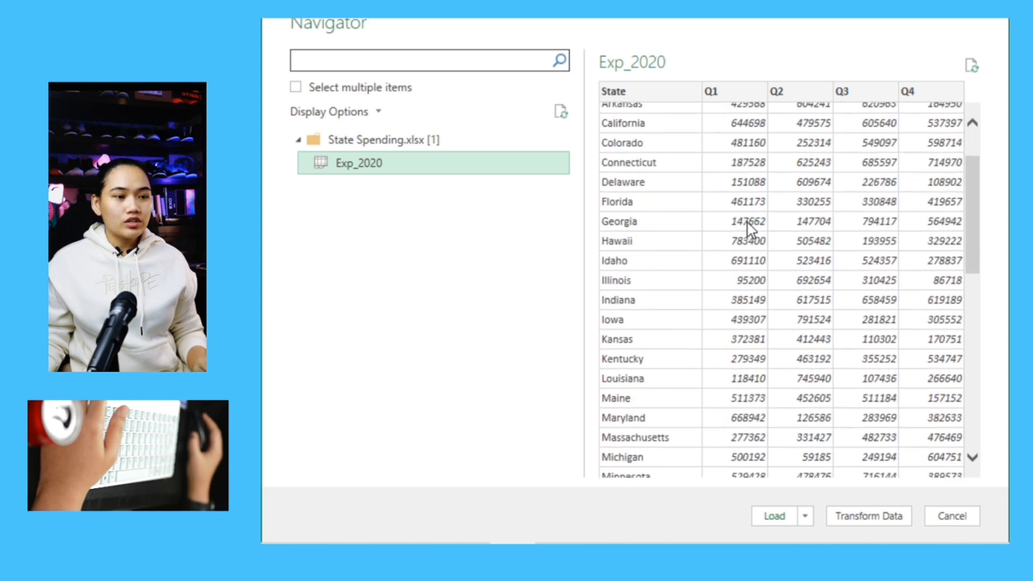
{"action": "scroll", "coordinate": [750, 237], "scroll_direction": "up", "scroll_amount": 8}
{"action": "scroll", "coordinate": [750, 246], "scroll_direction": "up", "scroll_amount": 3}
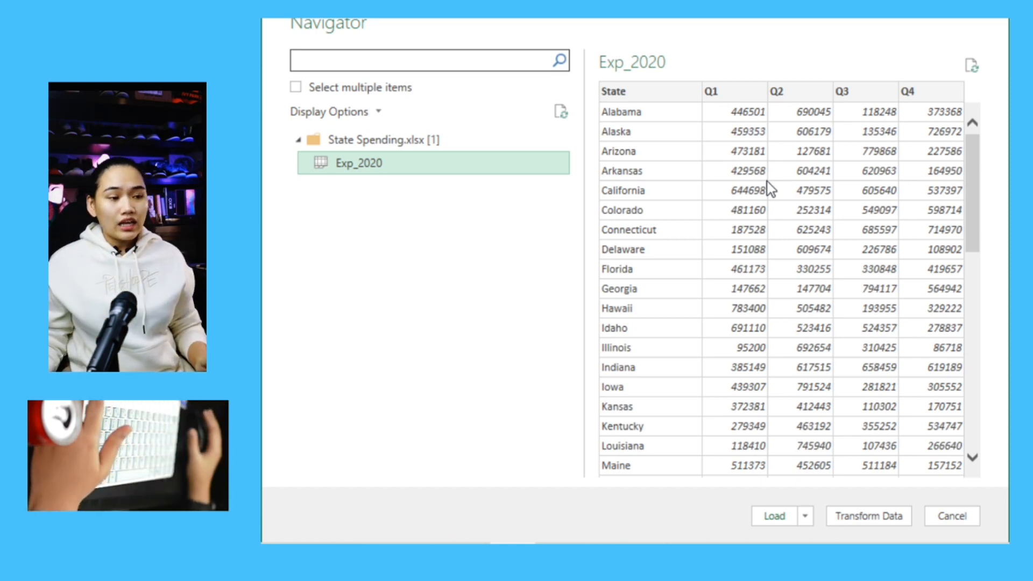
{"action": "left_click", "coordinate": [849, 517]}
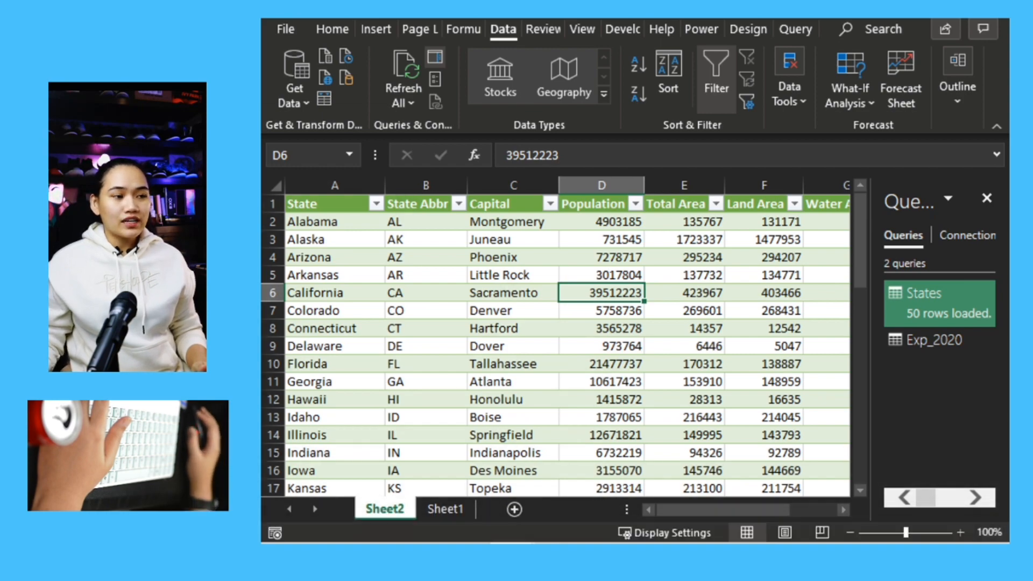
{"action": "left_click_drag", "start_coordinate": [236, 570], "coordinate": [615, 18]}
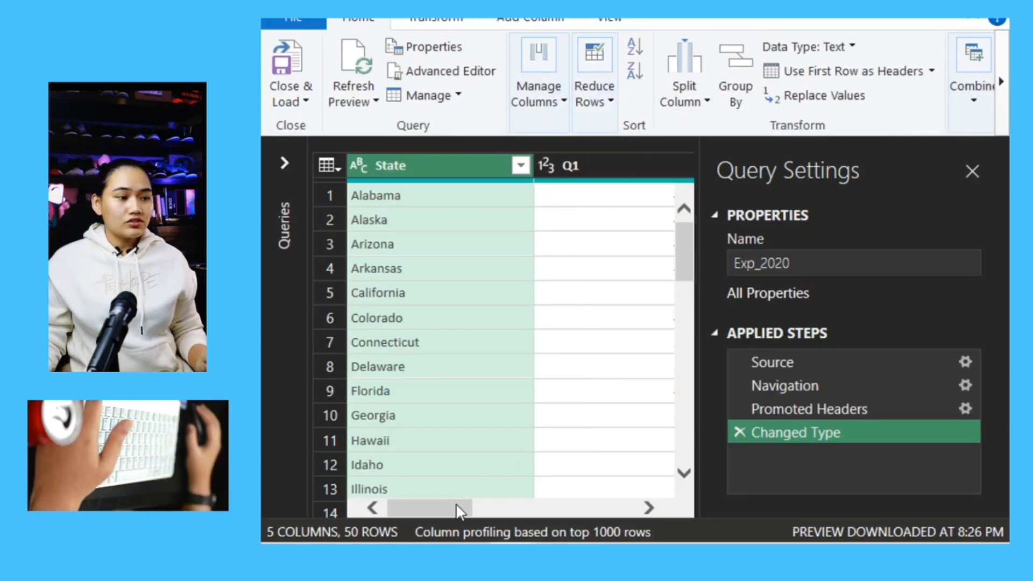
Step: Start a custom column in the Exp_2020 query and name it Total
{"action": "left_click_drag", "start_coordinate": [456, 507], "coordinate": [657, 511]}
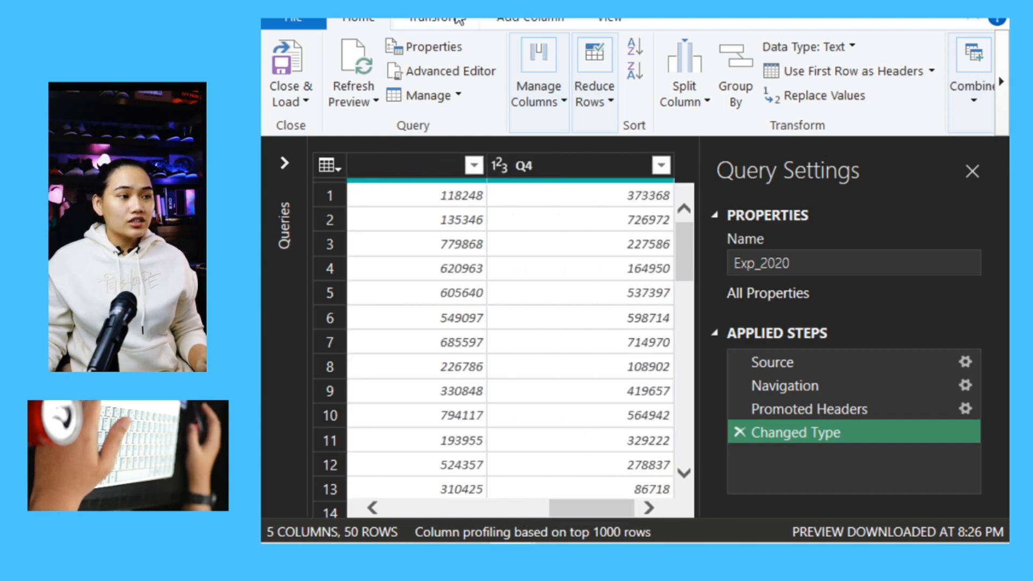
{"action": "left_click", "coordinate": [558, 27]}
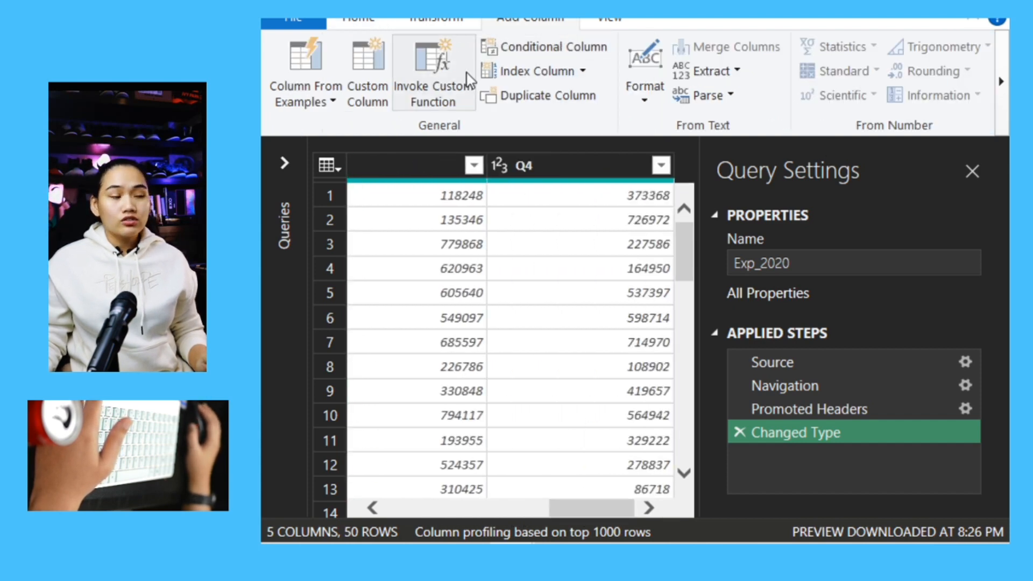
{"action": "left_click", "coordinate": [369, 92]}
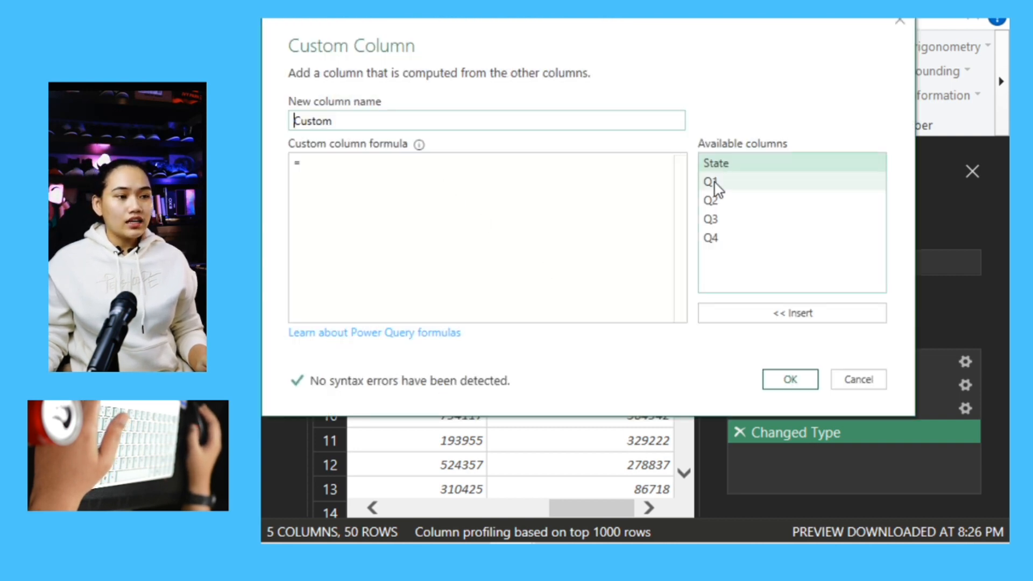
{"action": "left_click_drag", "start_coordinate": [387, 129], "coordinate": [273, 127]}
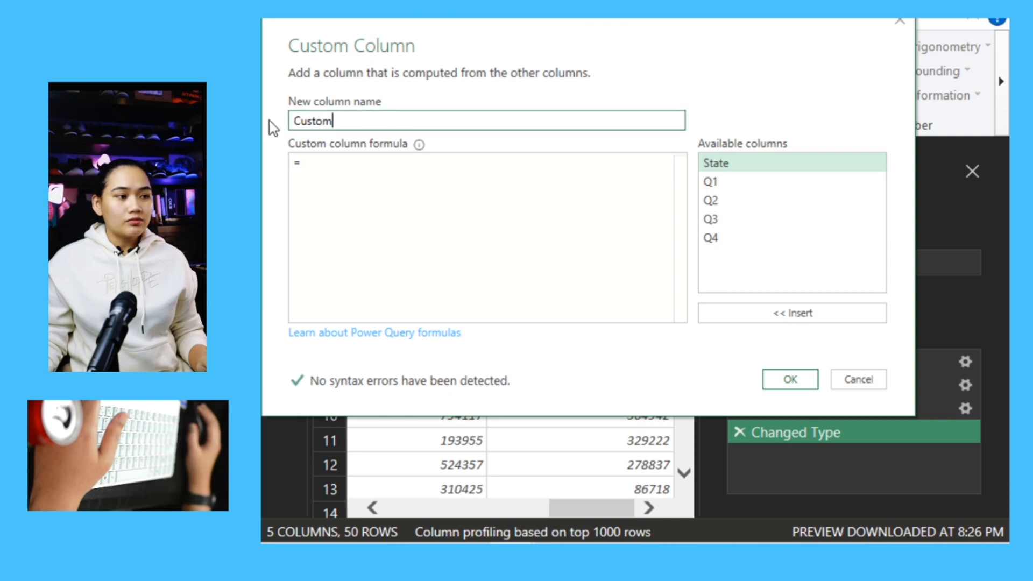
{"action": "type", "text": "Total"}
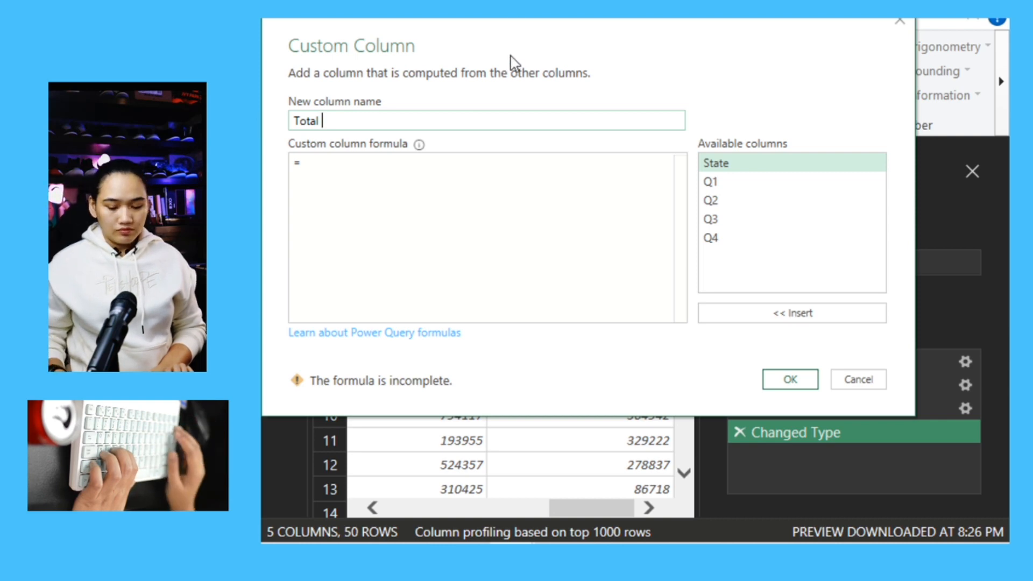
Step: Define the Total column's formula as [Q1]+[Q2]+[Q3]+[Q4] and add the column to the query
{"action": "left_click", "coordinate": [436, 156]}
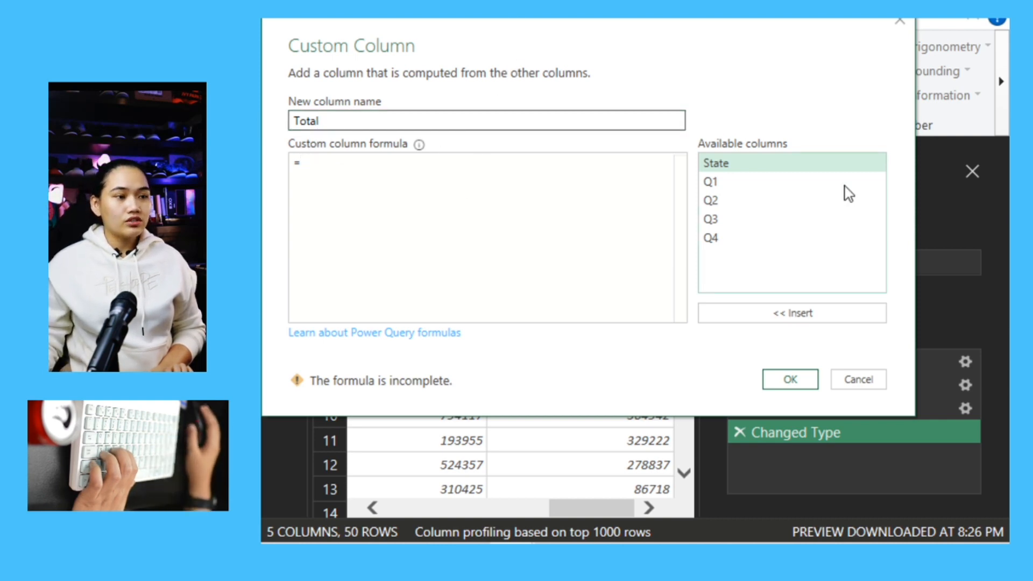
{"action": "double_click", "coordinate": [805, 182]}
{"action": "type", "text": ")"}
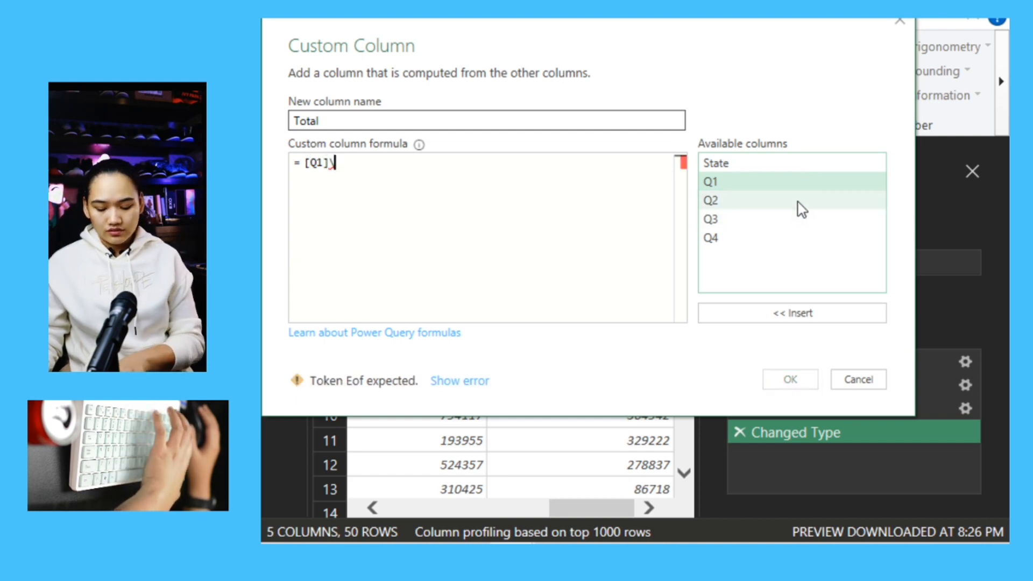
{"action": "key", "text": "BackSpace"}
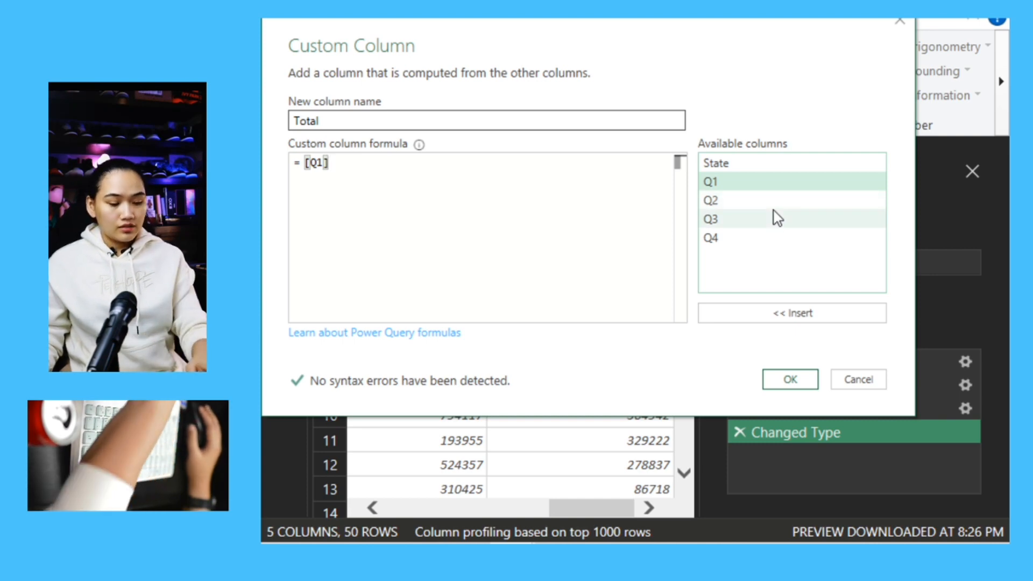
{"action": "type", "text": "+"}
{"action": "double_click", "coordinate": [810, 200]}
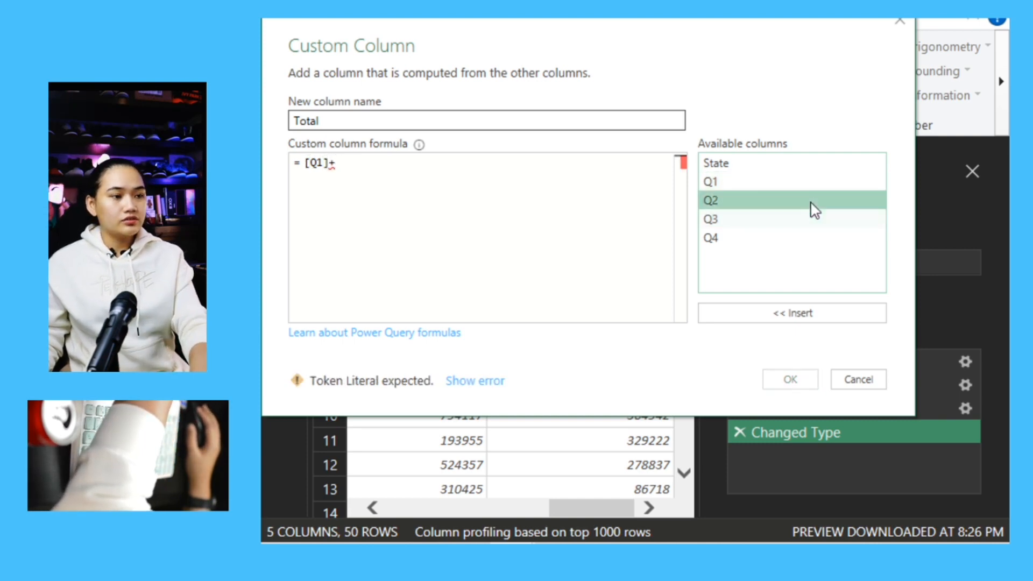
{"action": "type", "text": "+"}
{"action": "double_click", "coordinate": [796, 220]}
{"action": "type", "text": "+"}
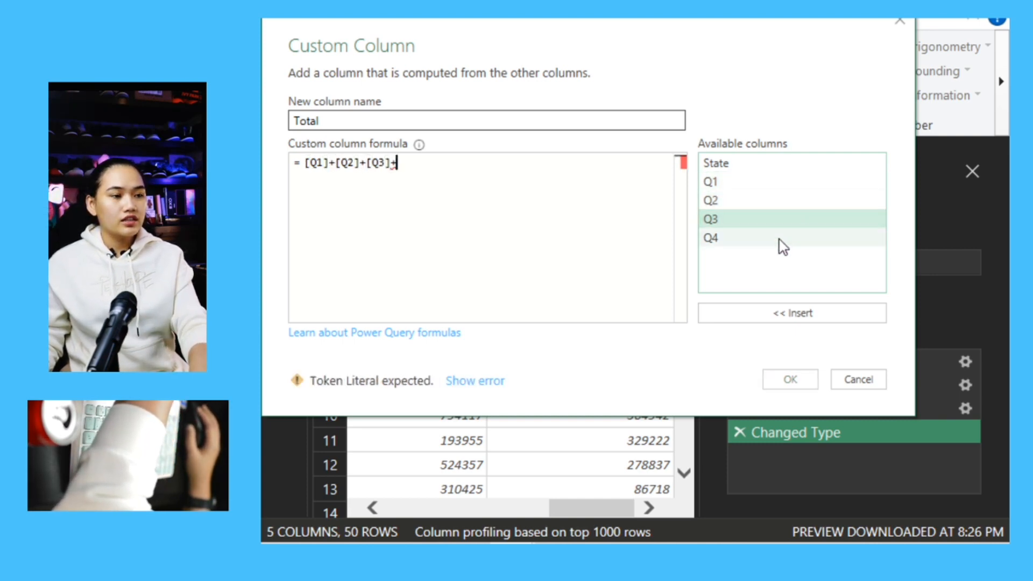
{"action": "double_click", "coordinate": [778, 241]}
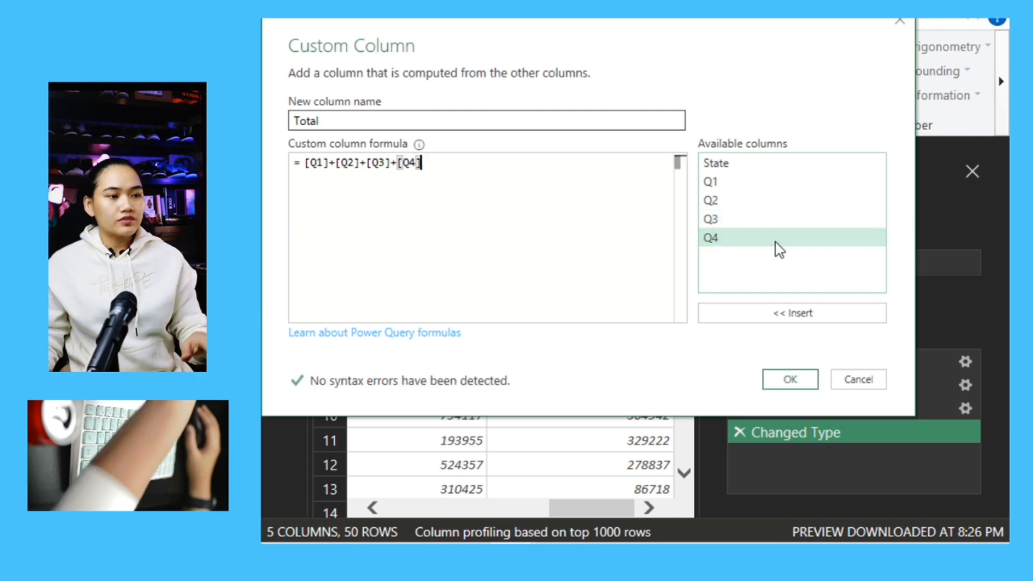
{"action": "left_click", "coordinate": [788, 380]}
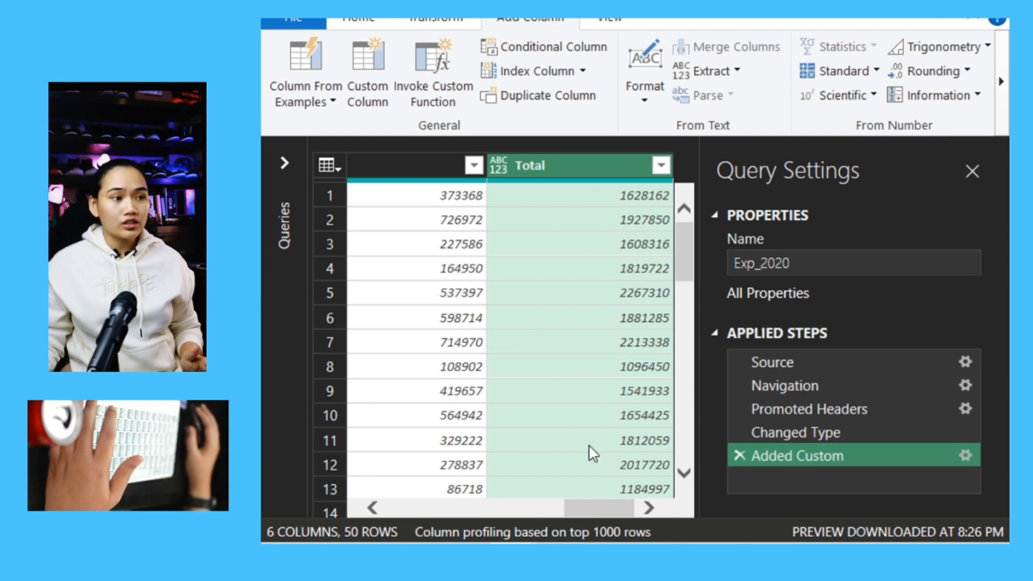
Step: Close the Power Query Editor, load the Exp_2020 query into the workbook, and check the loaded table's name
{"action": "left_click_drag", "start_coordinate": [597, 513], "coordinate": [399, 511]}
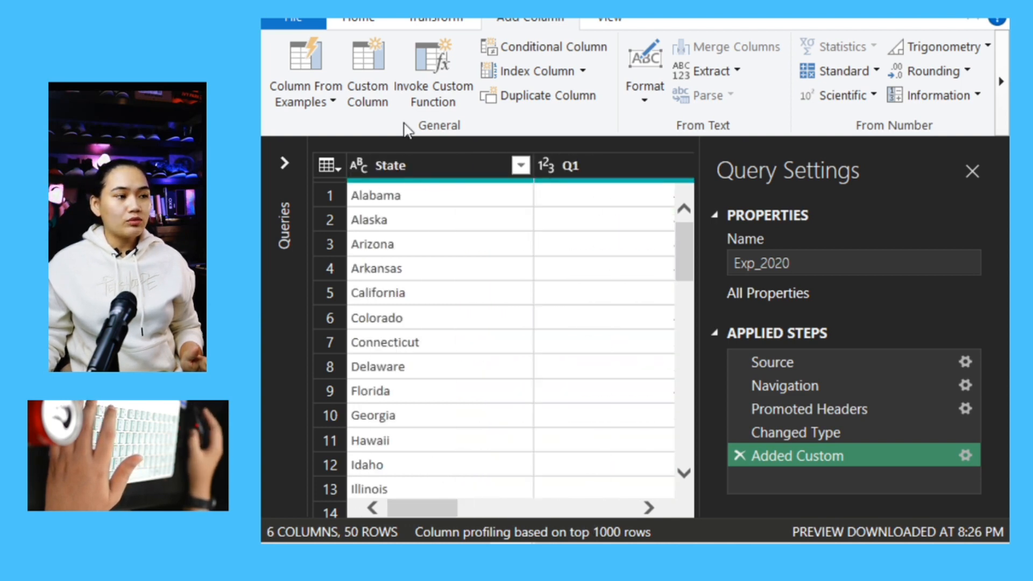
{"action": "left_click", "coordinate": [370, 19]}
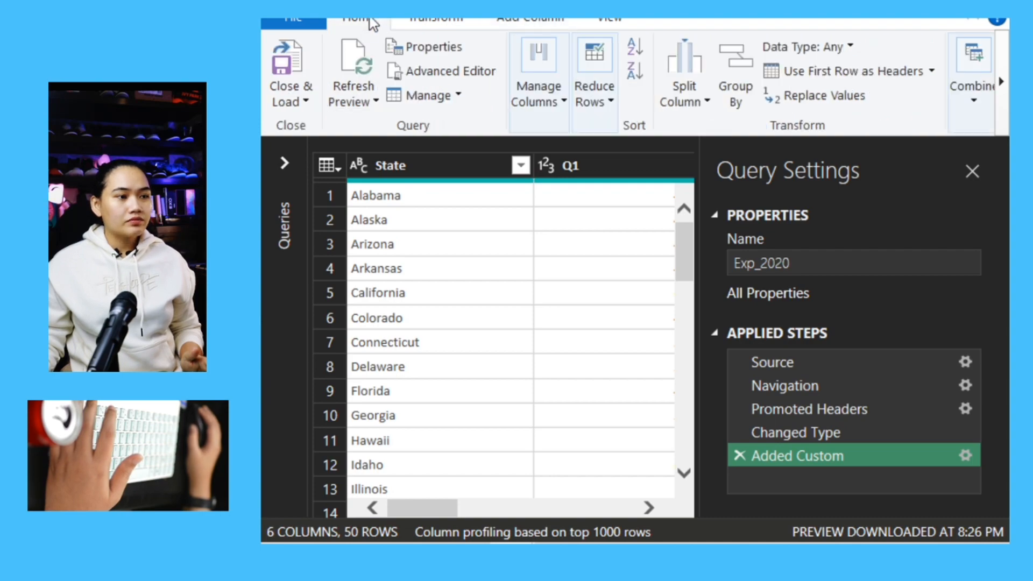
{"action": "left_click", "coordinate": [303, 66]}
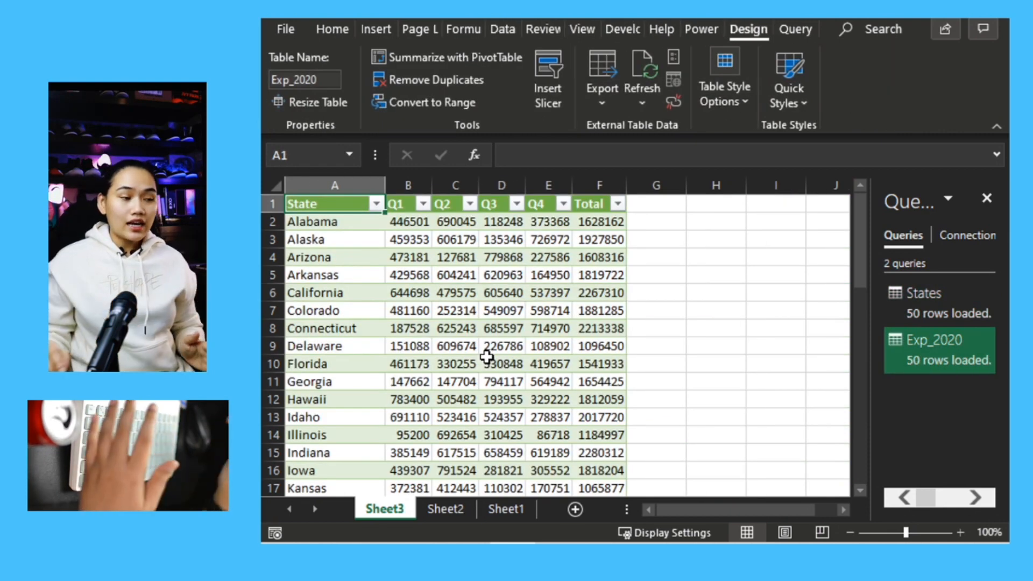
{"action": "left_click", "coordinate": [315, 80]}
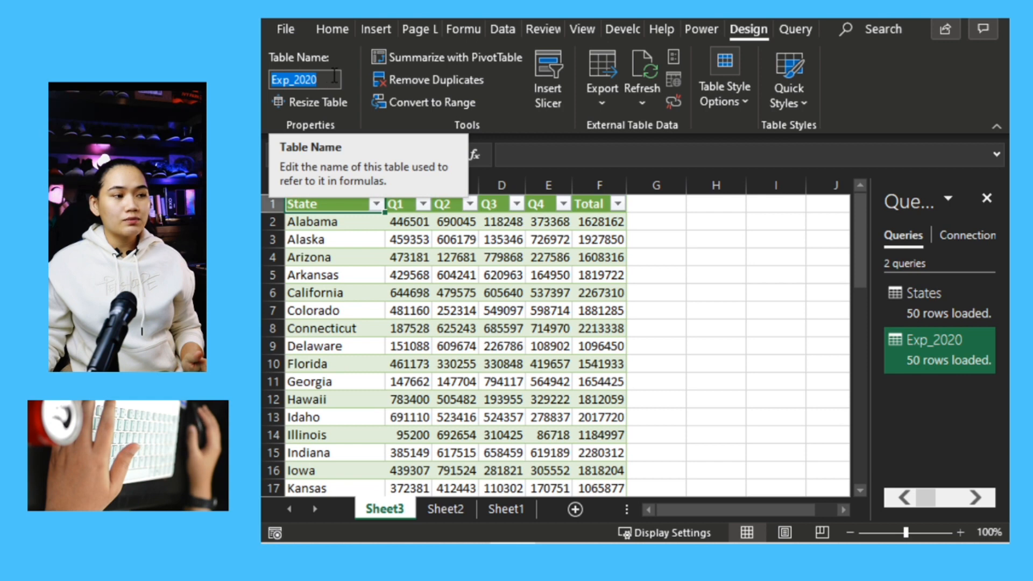
{"action": "left_click", "coordinate": [334, 78]}
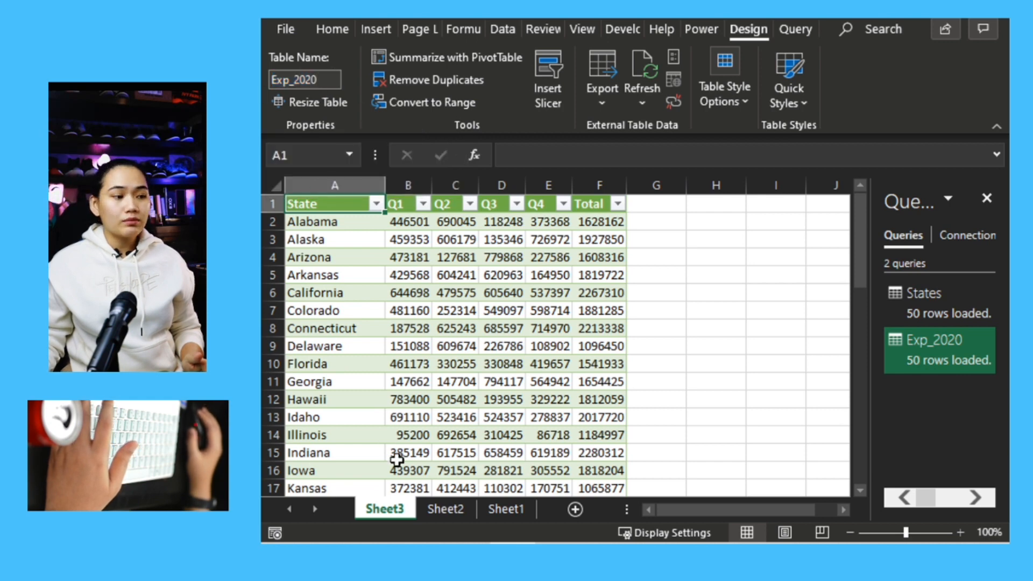
Step: Rename the Sheet3 worksheet to Exp and the Sheet2 worksheet to Info
{"action": "double_click", "coordinate": [389, 511]}
{"action": "type", "text": "Exp"}
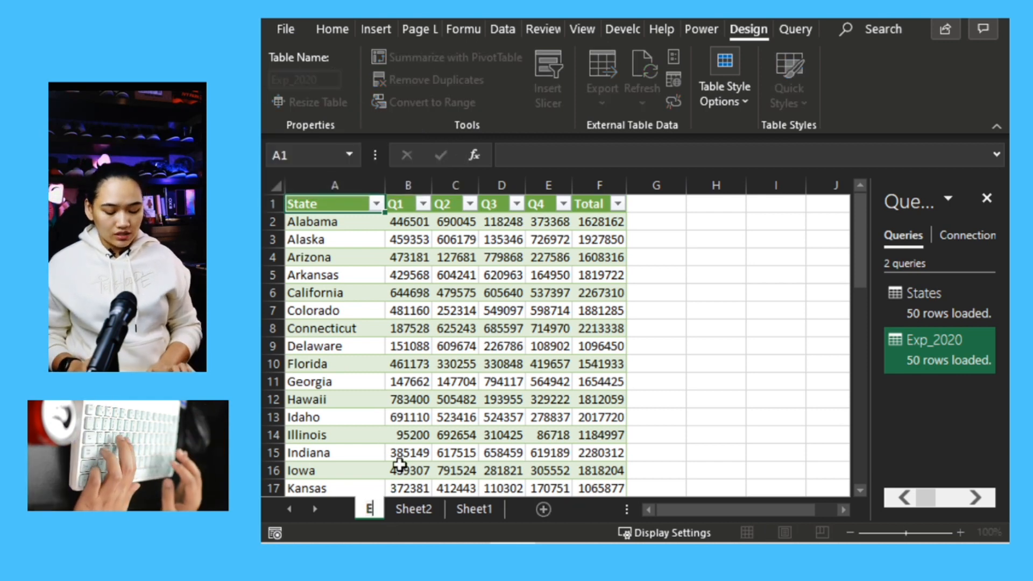
{"action": "key", "text": "Return"}
{"action": "double_click", "coordinate": [451, 508]}
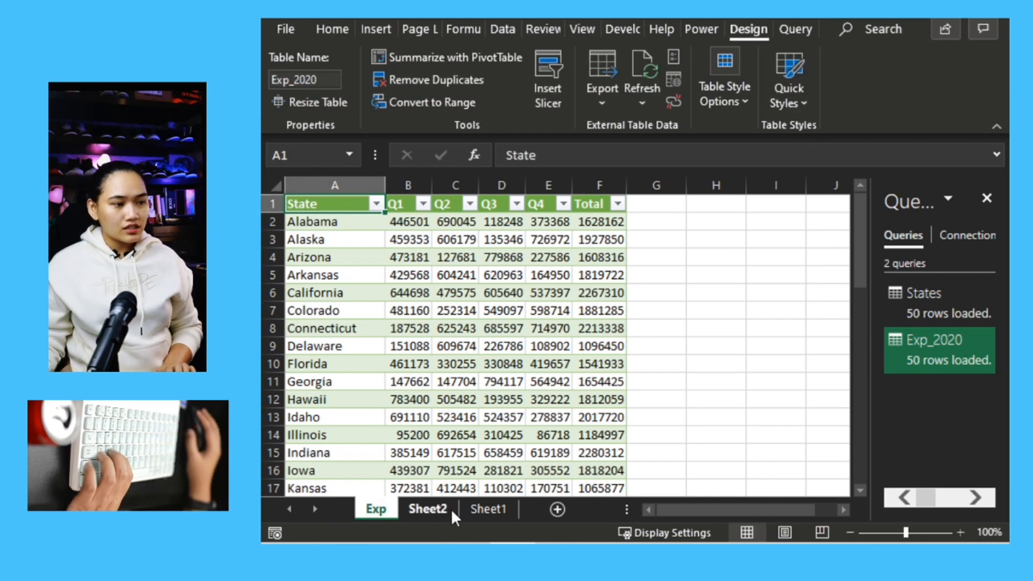
{"action": "type", "text": "Info"}
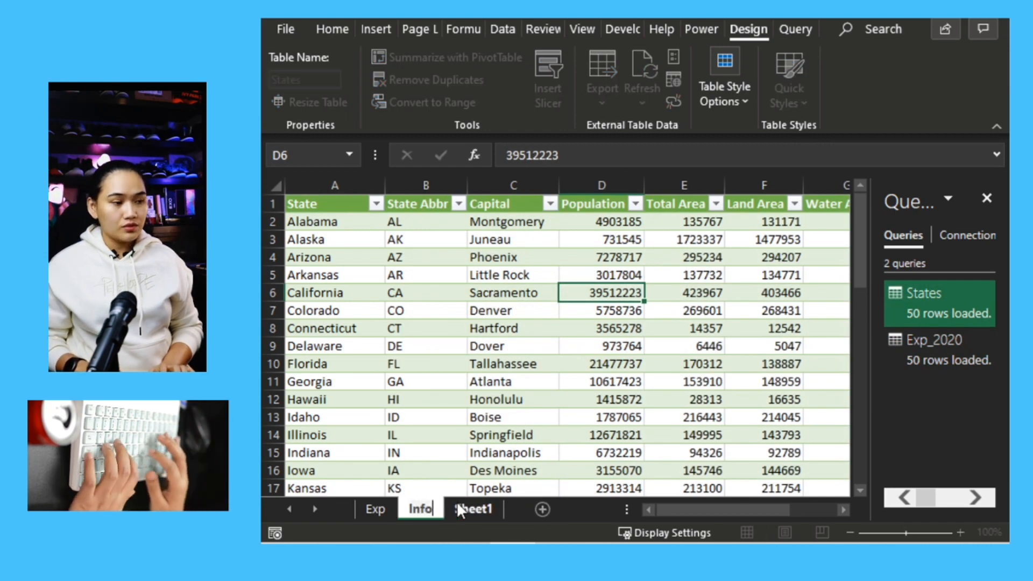
{"action": "key", "text": "Return"}
Step: Delete the empty Sheet1 worksheet
{"action": "left_click", "coordinate": [451, 506]}
{"action": "right_click", "coordinate": [460, 511]}
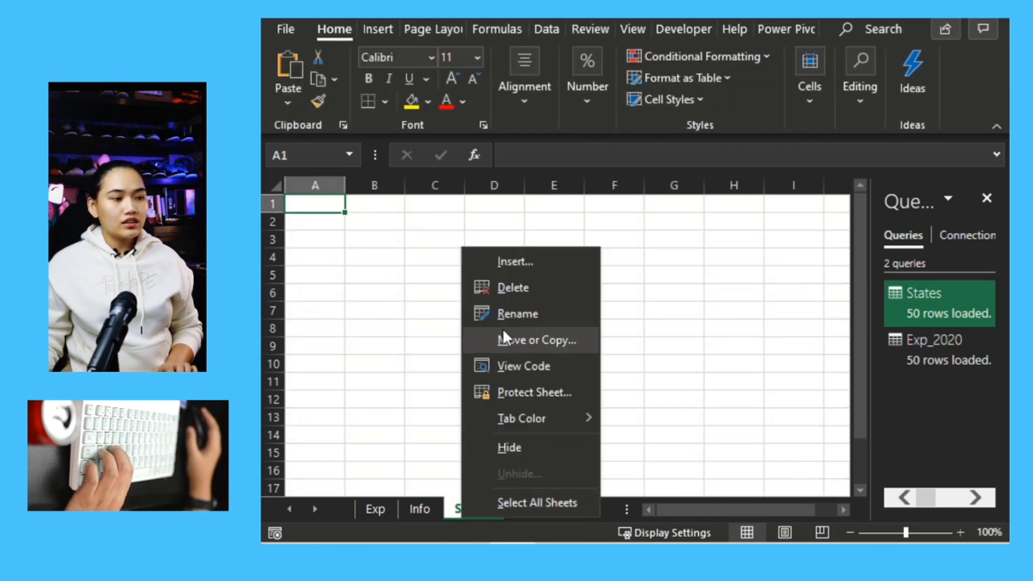
{"action": "left_click", "coordinate": [508, 293]}
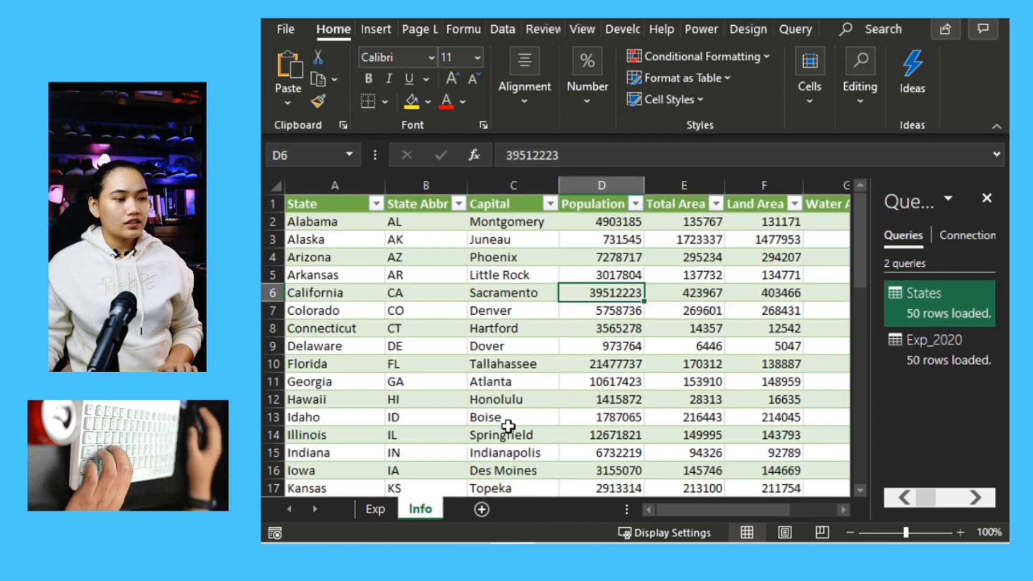
Step: Import the Taxes_2019 table from the State Taxes workbook and open it for transformation in the Power Query Editor
{"action": "left_click", "coordinate": [504, 32]}
{"action": "left_click", "coordinate": [295, 97]}
{"action": "mouse_move", "coordinate": [321, 137]}
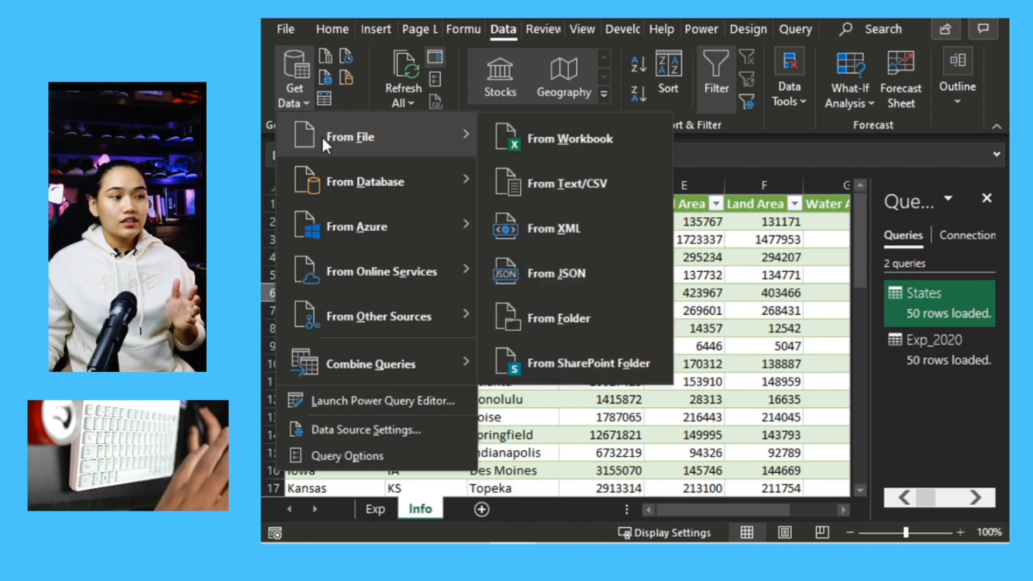
{"action": "left_click", "coordinate": [535, 152]}
{"action": "double_click", "coordinate": [497, 161]}
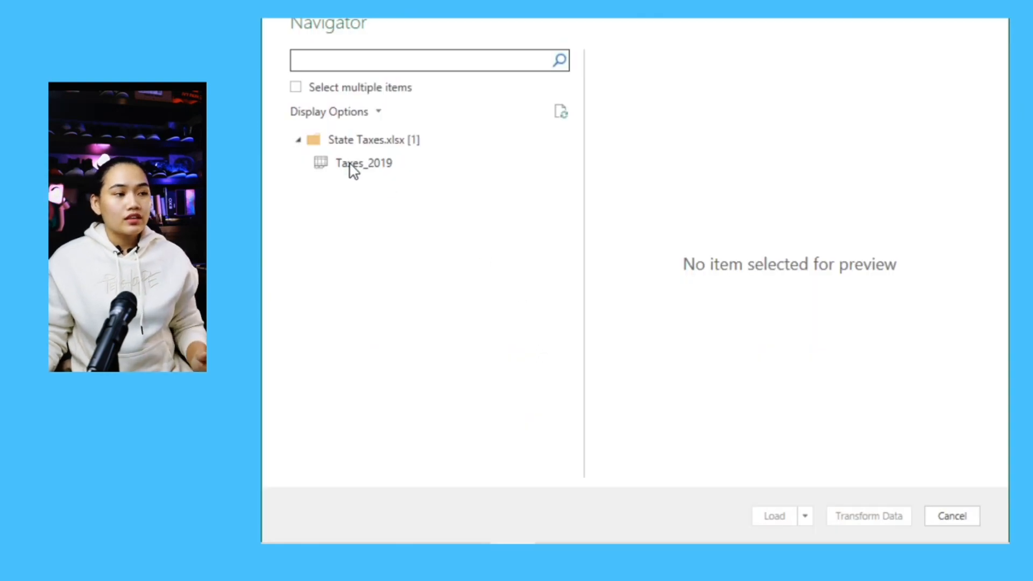
{"action": "left_click", "coordinate": [355, 164]}
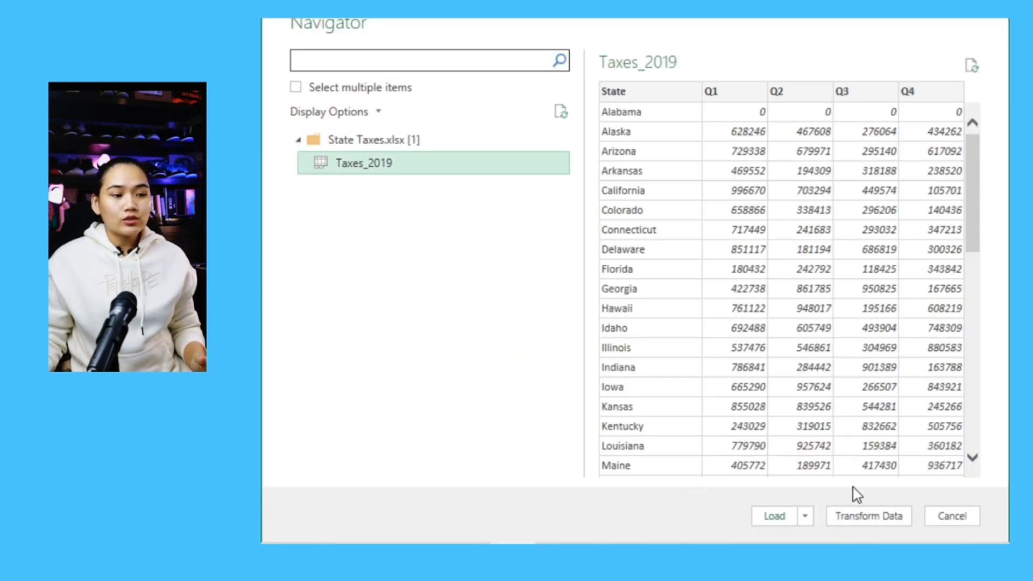
{"action": "left_click", "coordinate": [855, 522]}
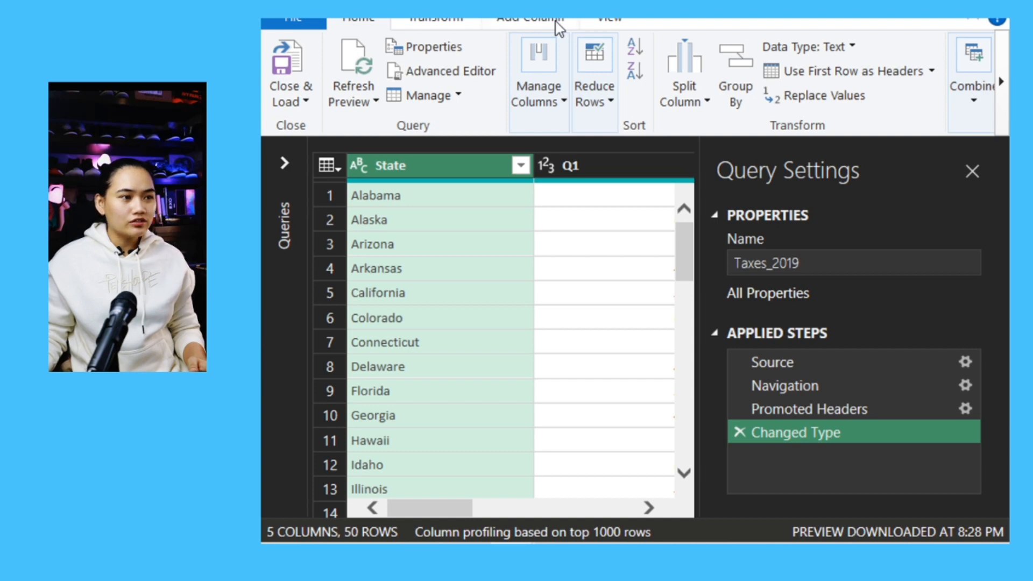
Step: Start a custom column in the Taxes_2019 query and name it Total
{"action": "left_click", "coordinate": [559, 26]}
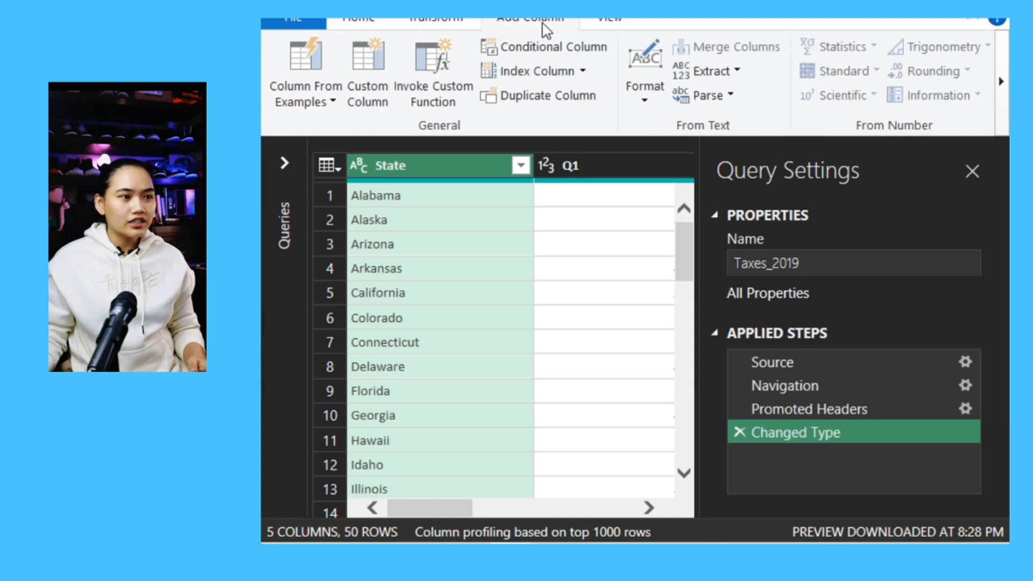
{"action": "left_click", "coordinate": [359, 102]}
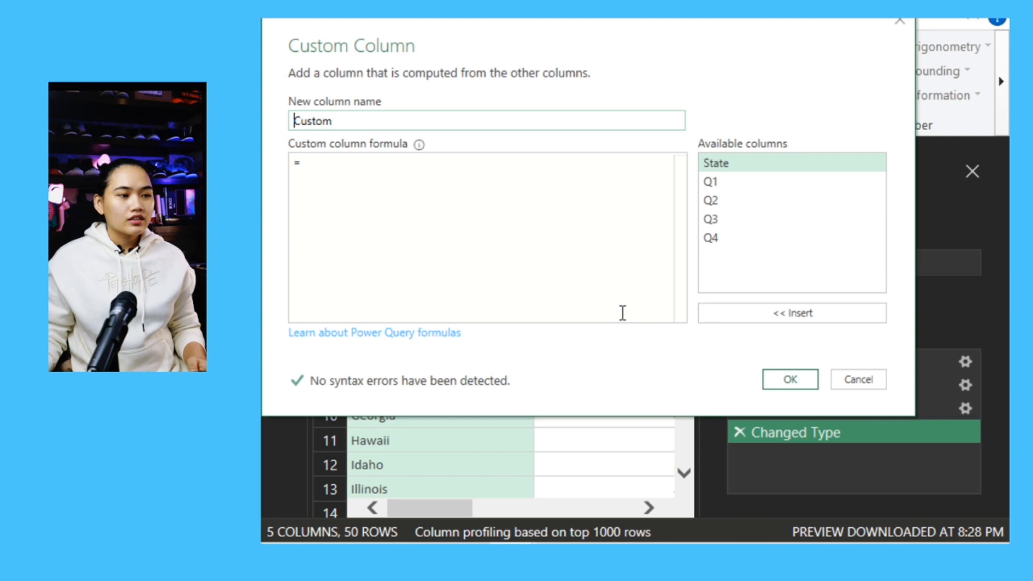
{"action": "left_click_drag", "start_coordinate": [463, 122], "coordinate": [263, 121]}
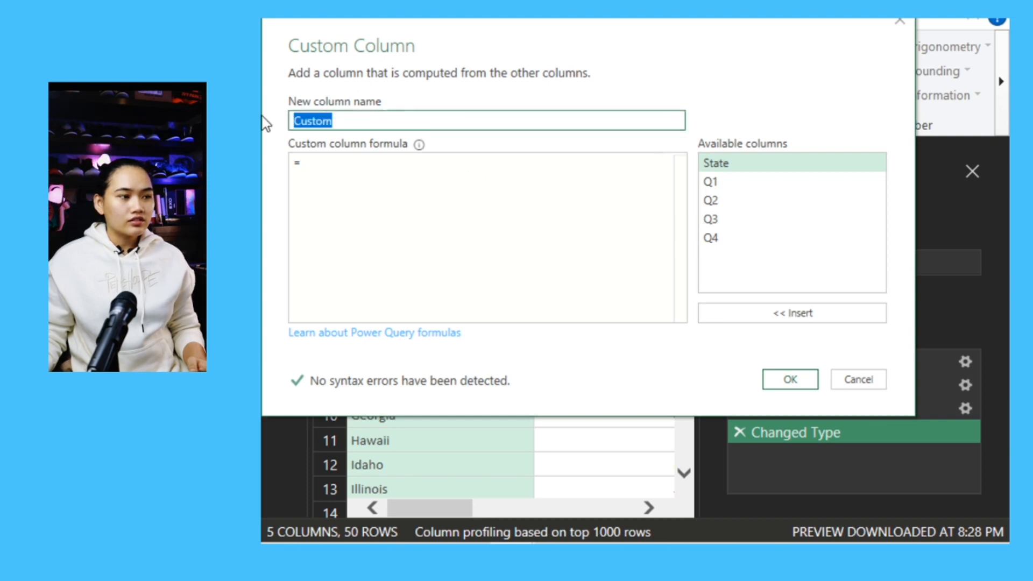
{"action": "type", "text": "Total"}
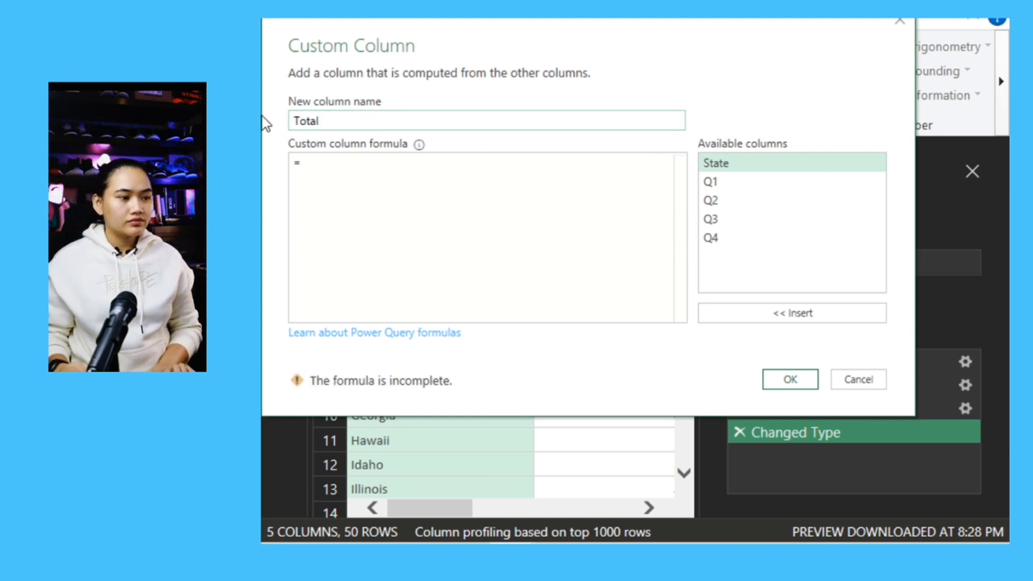
Step: Define the Total column's formula as [Q1]+[Q2]+[Q3]+[Q4] and add the column to the Taxes_2019 query
{"action": "left_click", "coordinate": [487, 159]}
{"action": "double_click", "coordinate": [782, 183]}
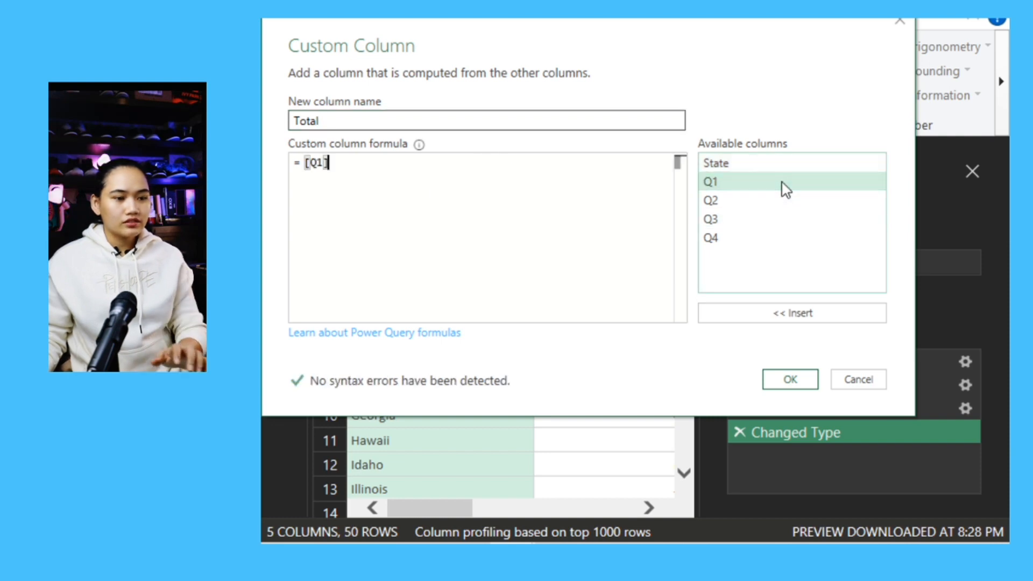
{"action": "type", "text": "+"}
{"action": "double_click", "coordinate": [775, 200]}
{"action": "type", "text": "+"}
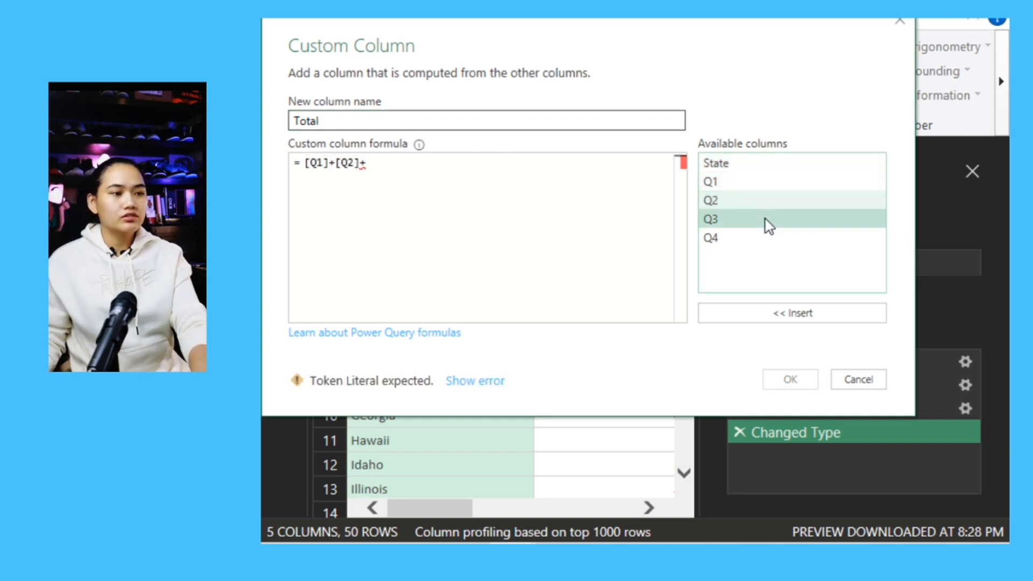
{"action": "double_click", "coordinate": [768, 219]}
{"action": "type", "text": "+"}
{"action": "double_click", "coordinate": [735, 239]}
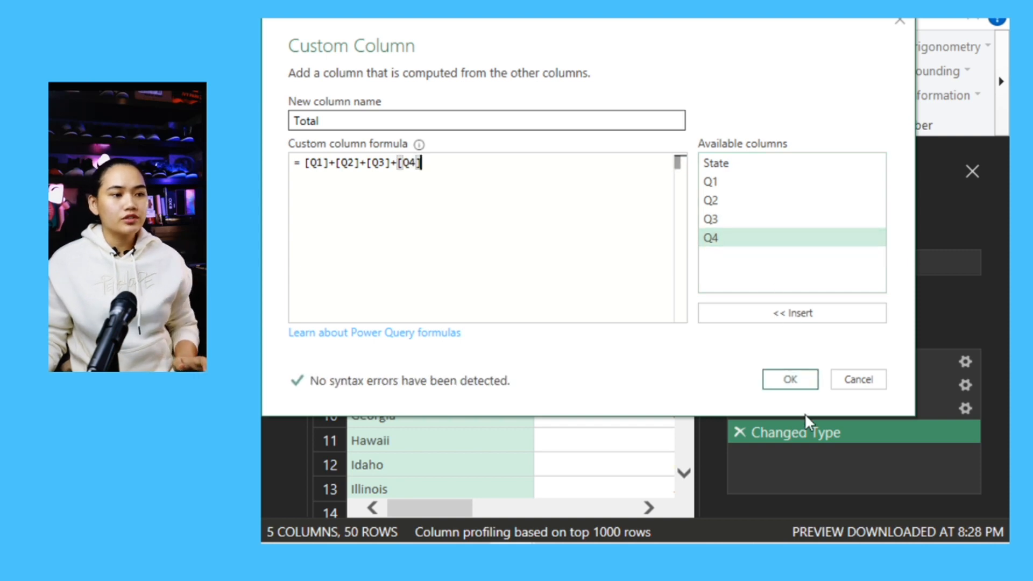
{"action": "left_click", "coordinate": [791, 379]}
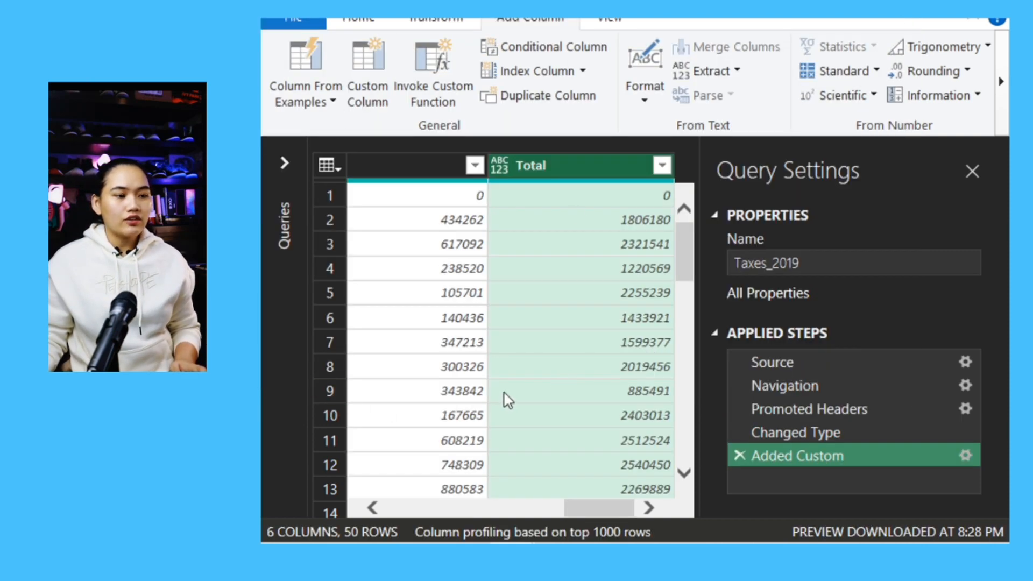
Step: Load the Taxes_2019 query into the workbook and rename its new worksheet to Tax
{"action": "left_click", "coordinate": [350, 25]}
{"action": "left_click", "coordinate": [299, 73]}
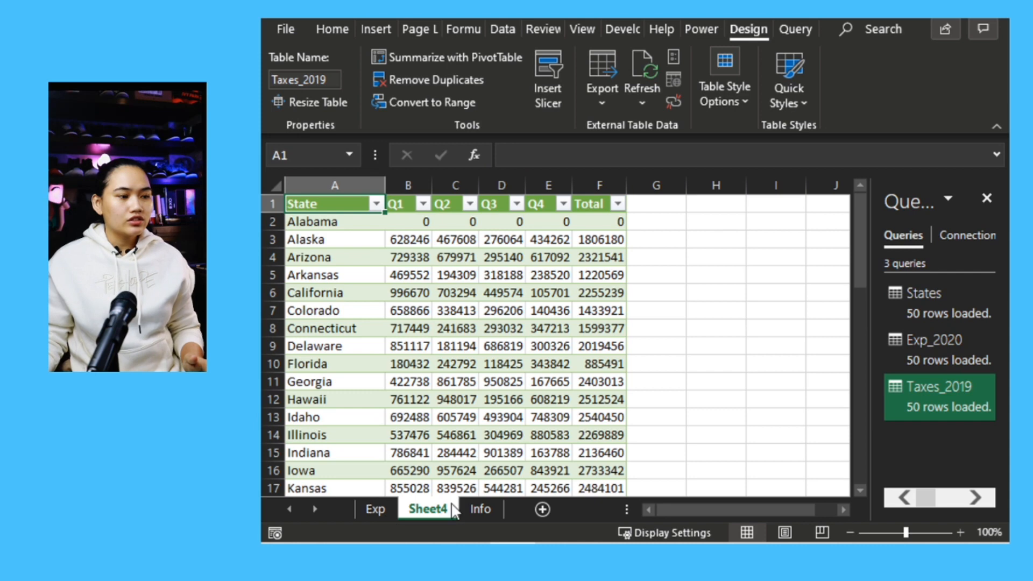
{"action": "double_click", "coordinate": [425, 509]}
{"action": "type", "text": "Tax"}
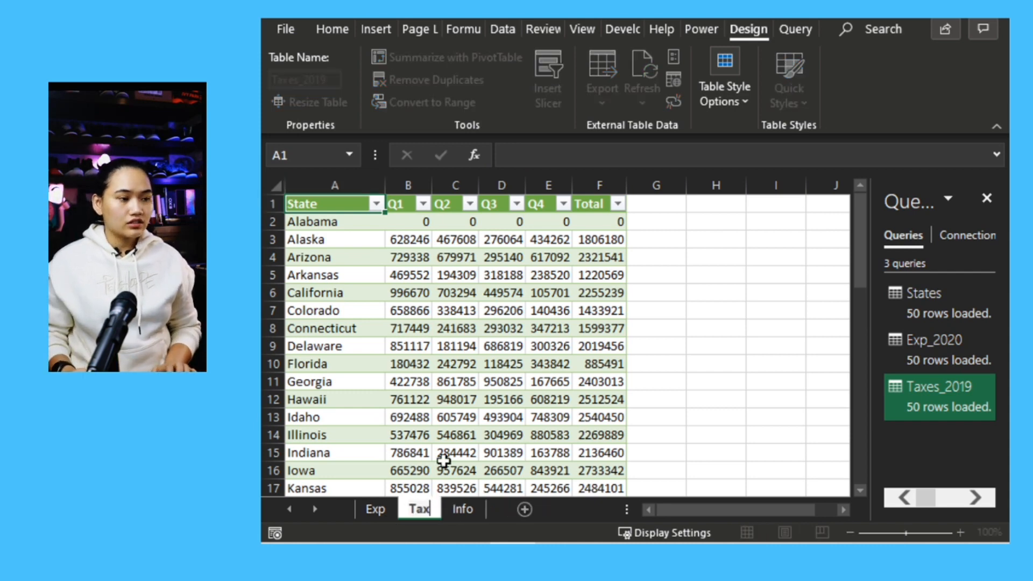
{"action": "key", "text": "Return"}
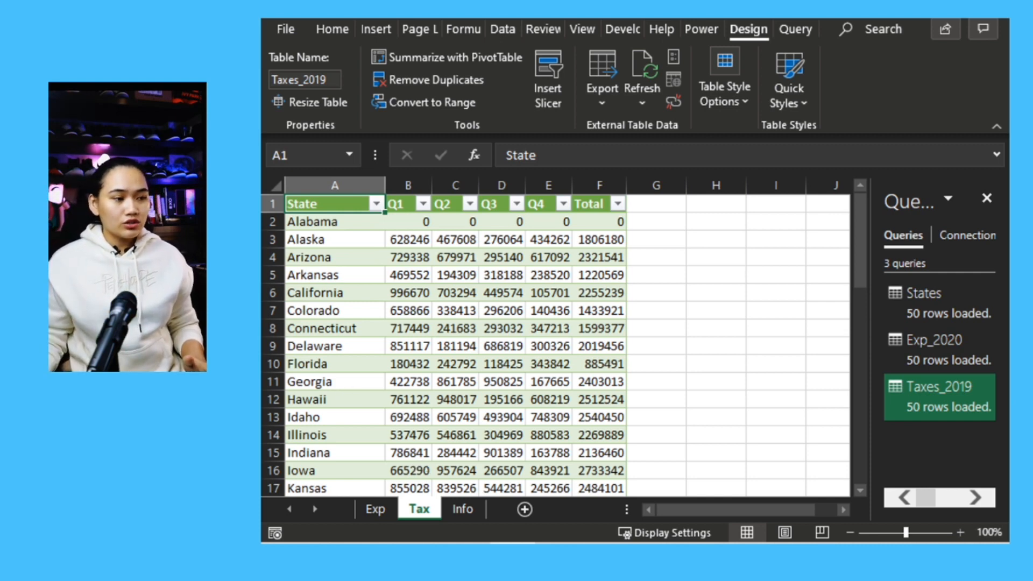
Step: Compare Alabama's quarterly values on the Tax sheet with those in the source State Taxes workbook
{"action": "key", "text": "alt+Tab"}
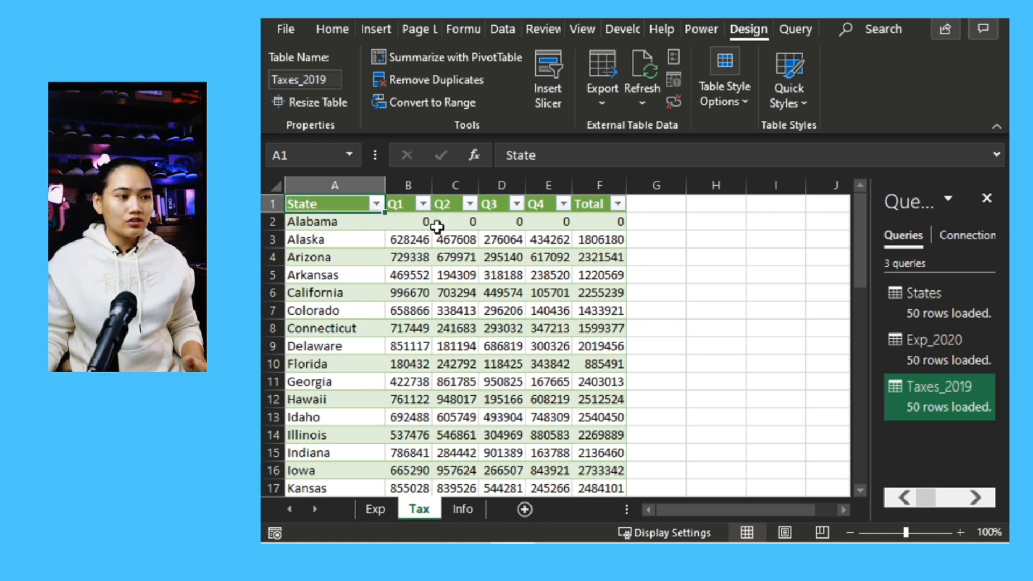
{"action": "key", "text": "alt+Tab"}
{"action": "left_click_drag", "start_coordinate": [396, 226], "coordinate": [546, 218]}
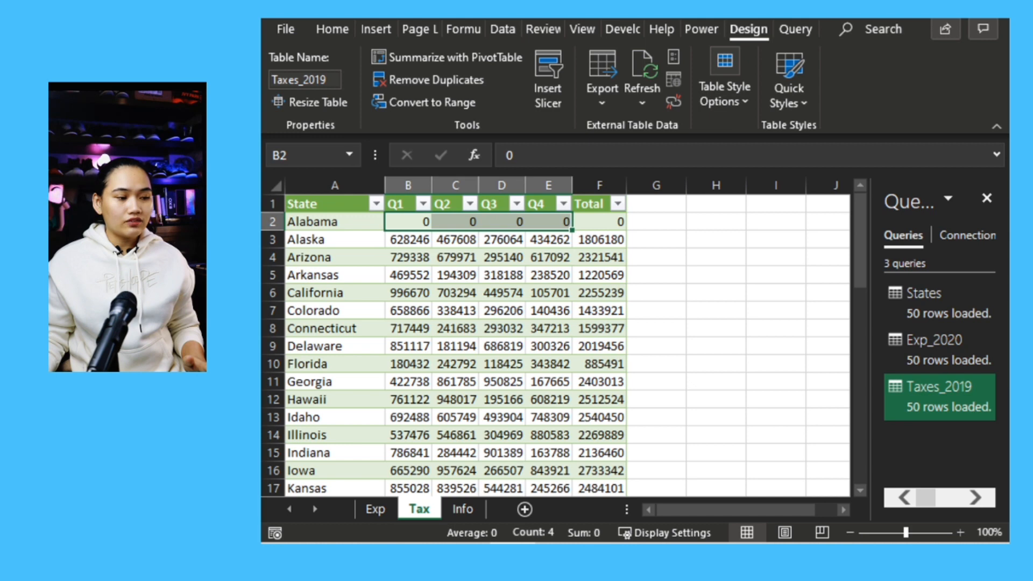
{"action": "key", "text": "alt+Tab"}
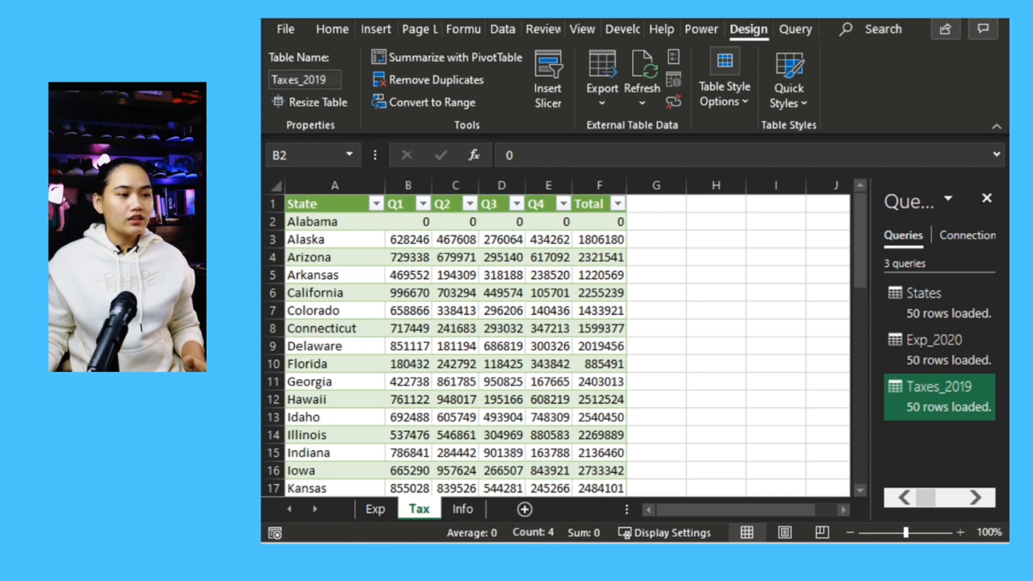
{"action": "key", "text": "alt+Tab"}
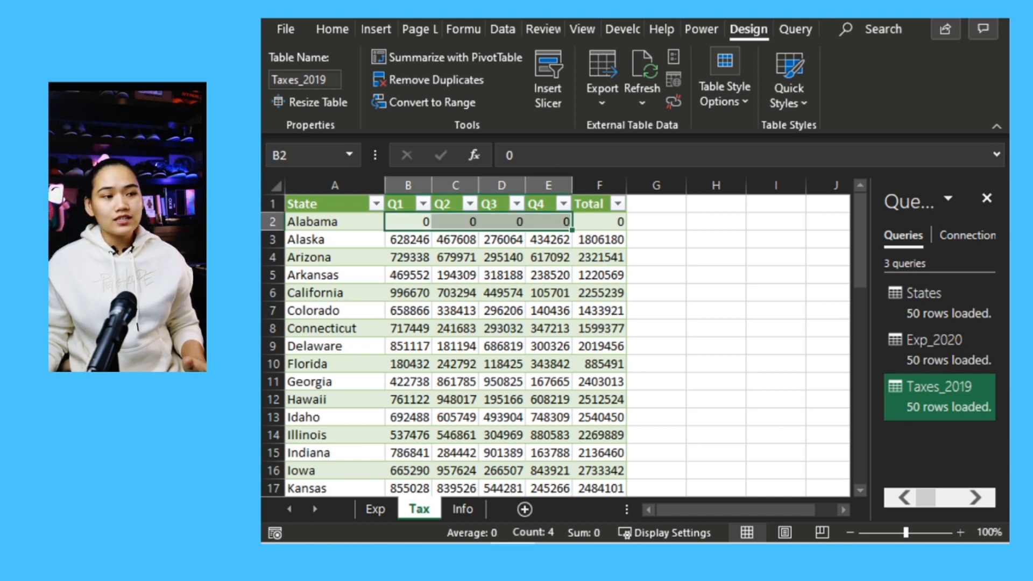
{"action": "key", "text": "alt+Tab"}
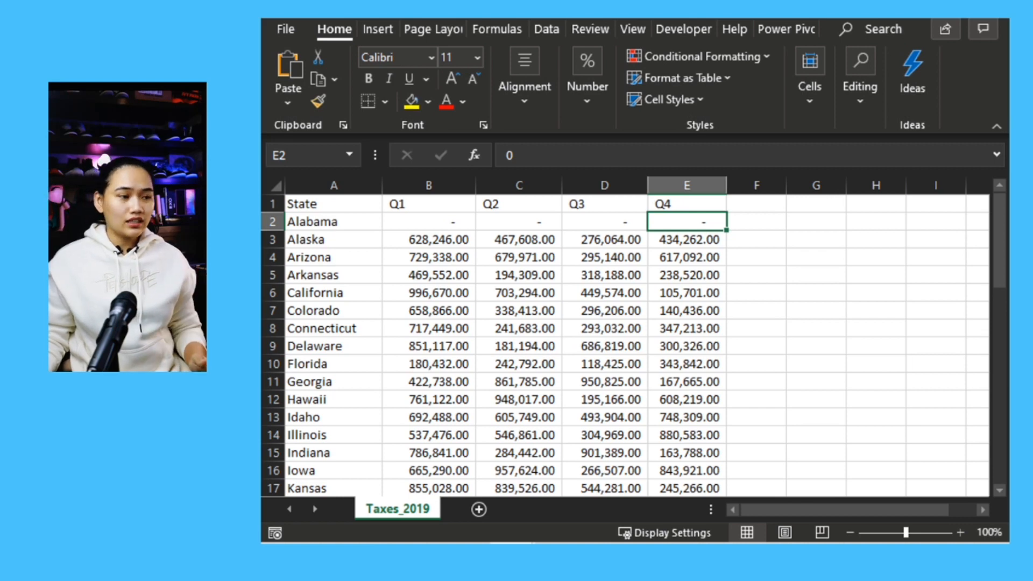
{"action": "key", "text": "alt+Tab"}
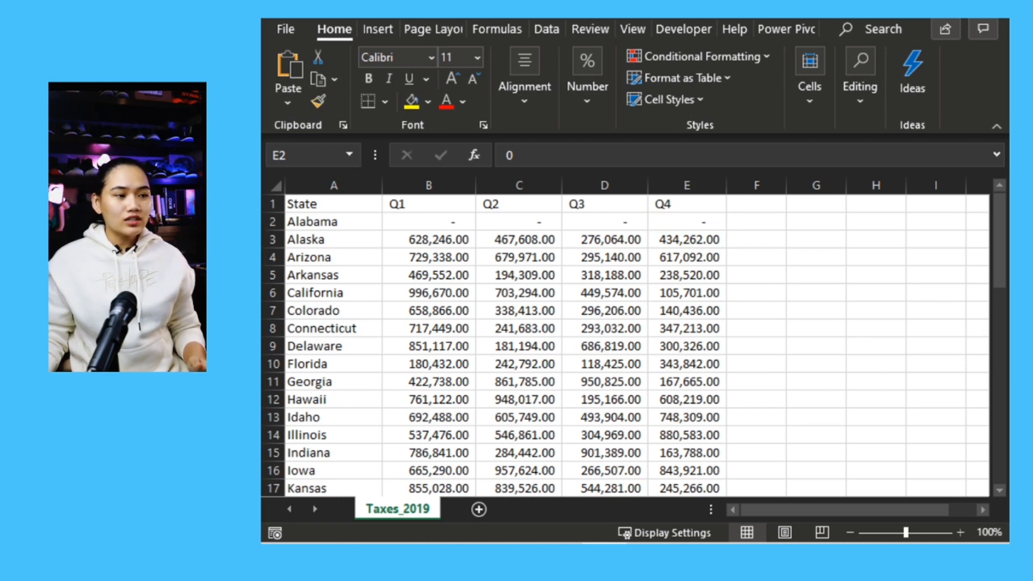
Step: Set Alabama's Q1, Q2, Q3 and Q4 values to 5 in the source Taxes_2019 worksheet
{"action": "key", "text": "alt+Tab"}
{"action": "left_click", "coordinate": [421, 221]}
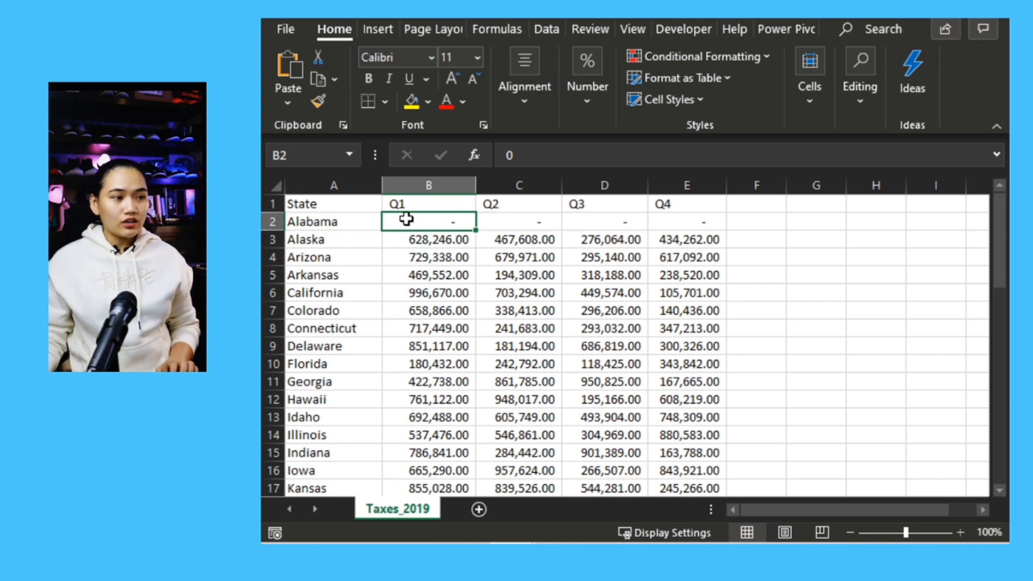
{"action": "type", "text": "="}
{"action": "key", "text": "BackSpace"}
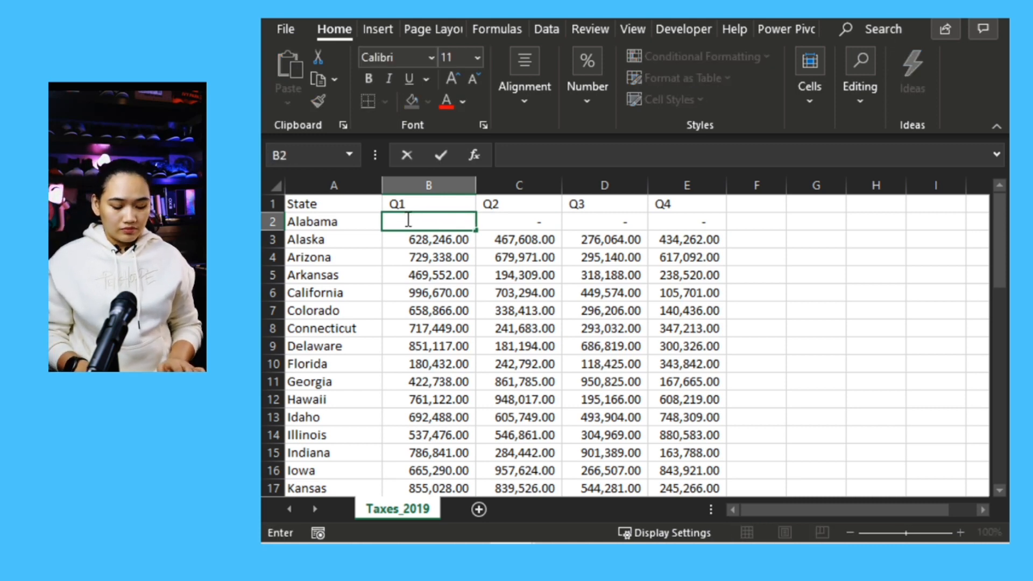
{"action": "type", "text": "5"}
{"action": "key", "text": "Tab"}
{"action": "type", "text": "5"}
{"action": "key", "text": "Tab"}
{"action": "type", "text": "5"}
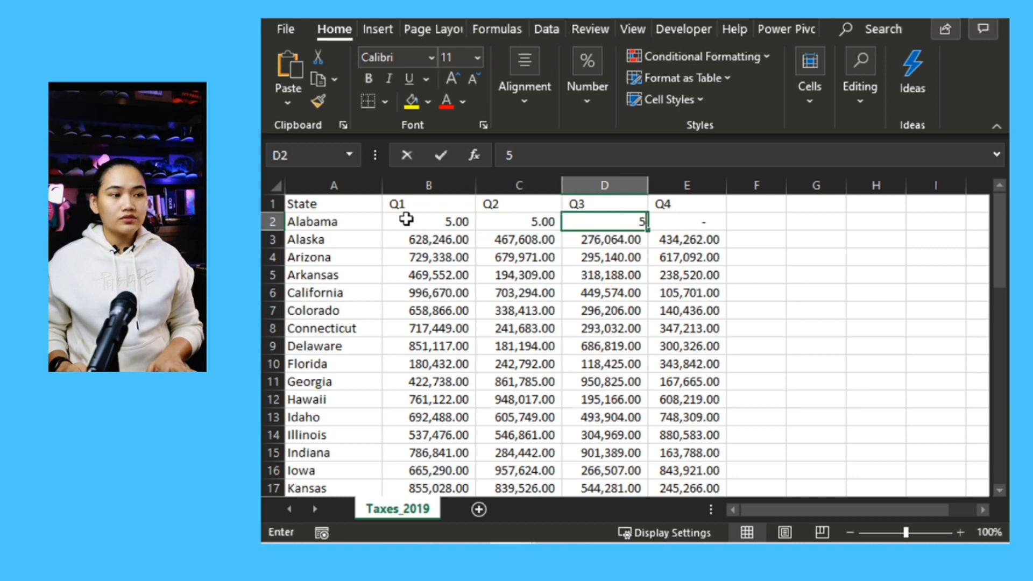
{"action": "key", "text": "Tab"}
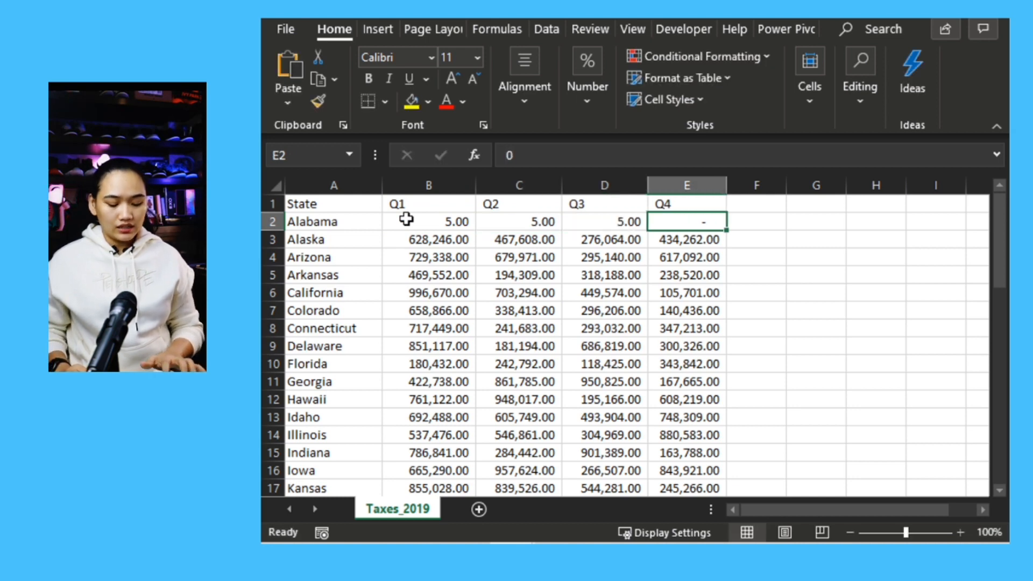
{"action": "type", "text": "5"}
{"action": "key", "text": "Left"}
{"action": "key", "text": "Down"}
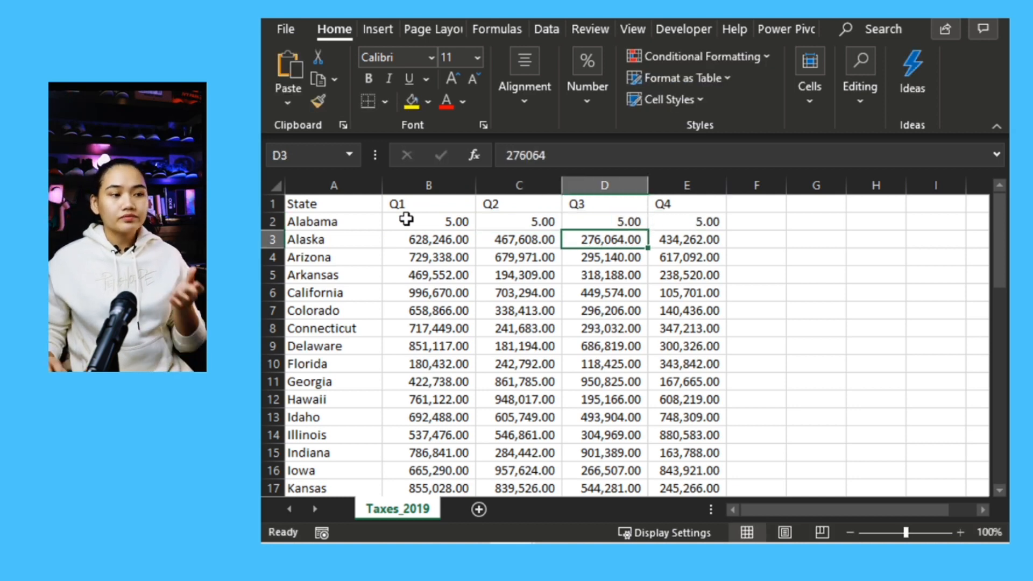
Step: Return to the workbook with the loaded queries and refresh the Taxes_2019 table on the Tax sheet
{"action": "left_click", "coordinate": [469, 156]}
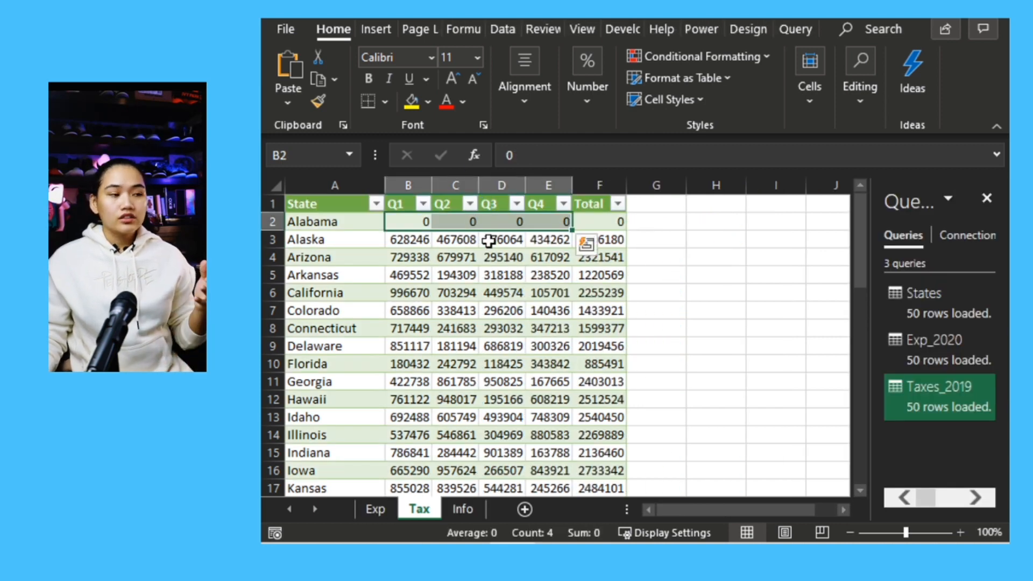
{"action": "left_click", "coordinate": [490, 273]}
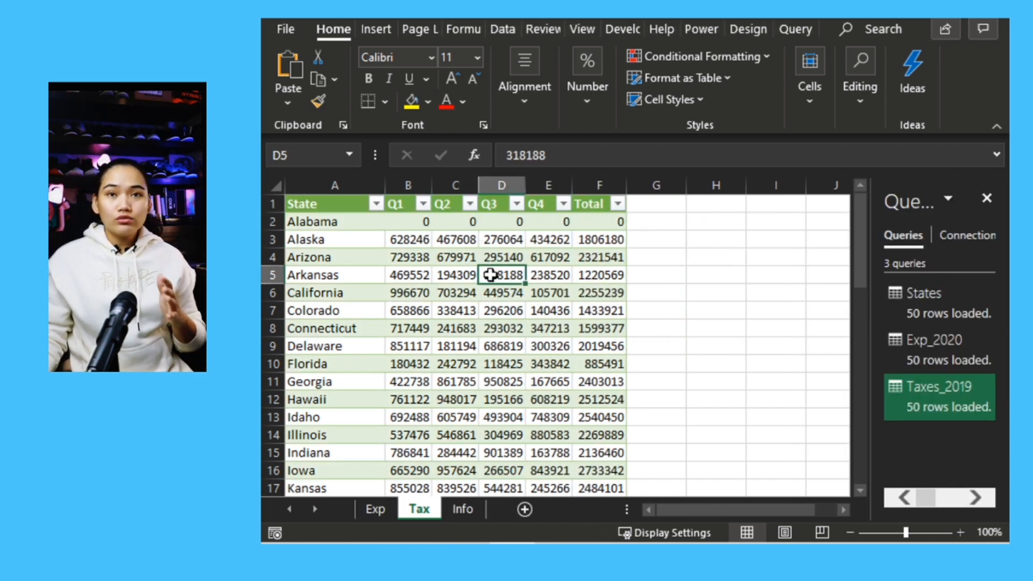
{"action": "left_click", "coordinate": [518, 222]}
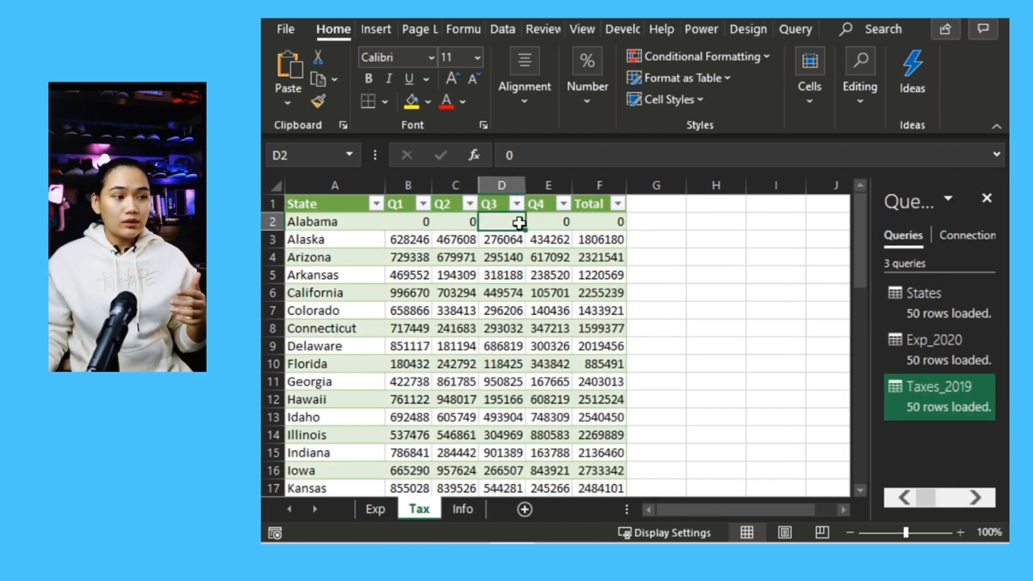
{"action": "right_click", "coordinate": [501, 224]}
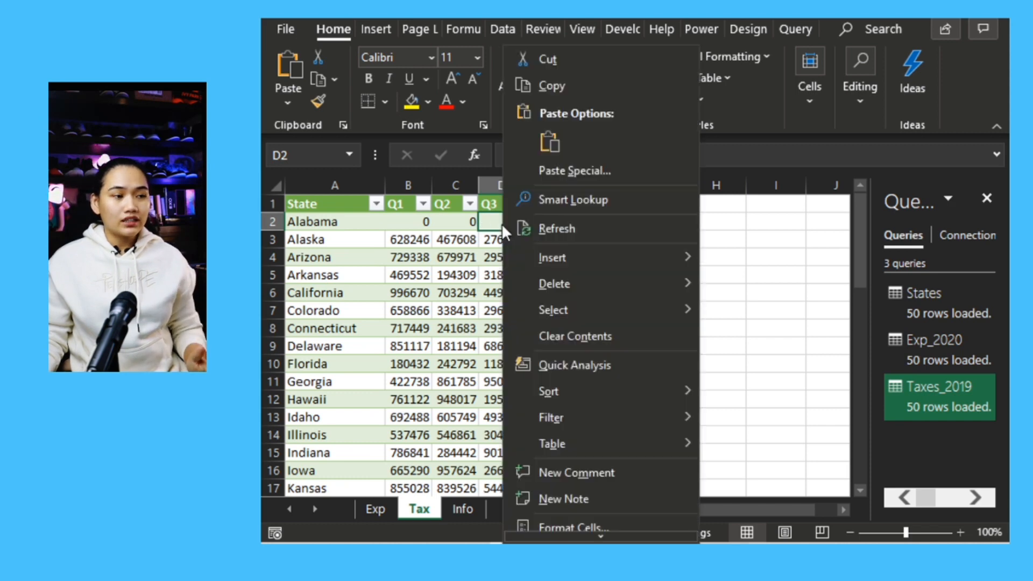
{"action": "left_click", "coordinate": [555, 229]}
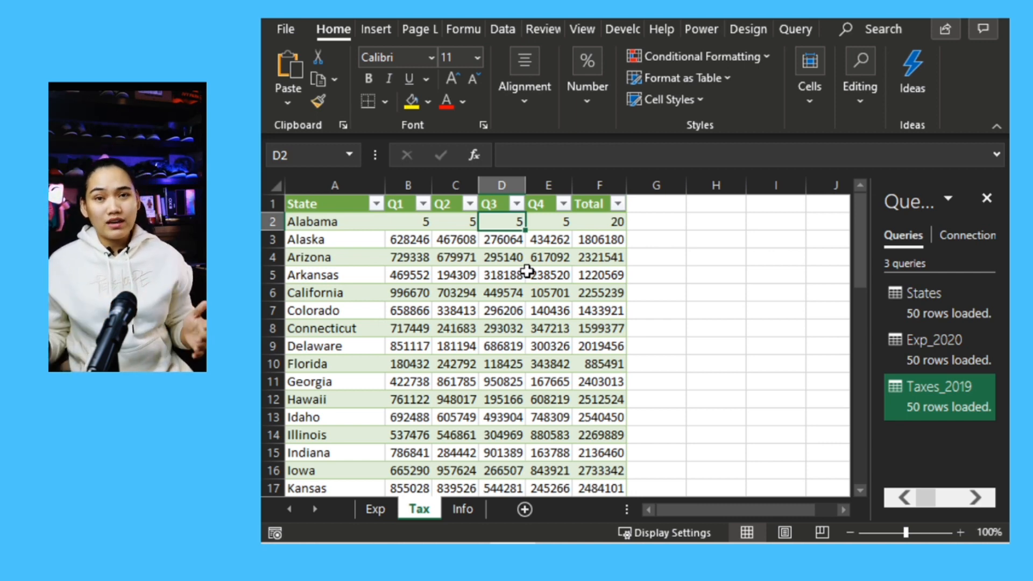
Step: From the Exp sheet, start a new table relationship with Exp_2020 as the table and State as its foreign column
{"action": "left_click", "coordinate": [378, 512]}
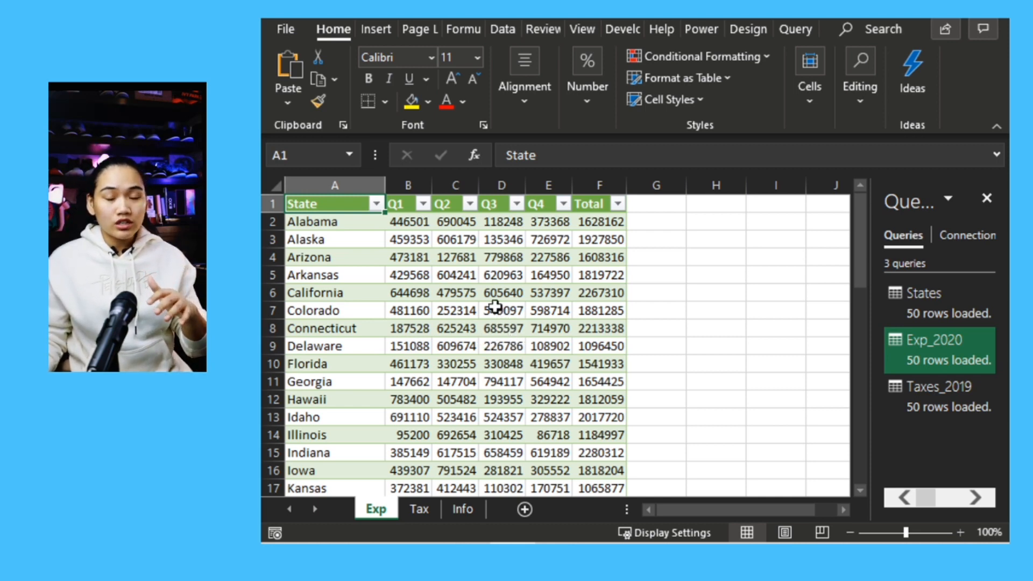
{"action": "left_click", "coordinate": [501, 30]}
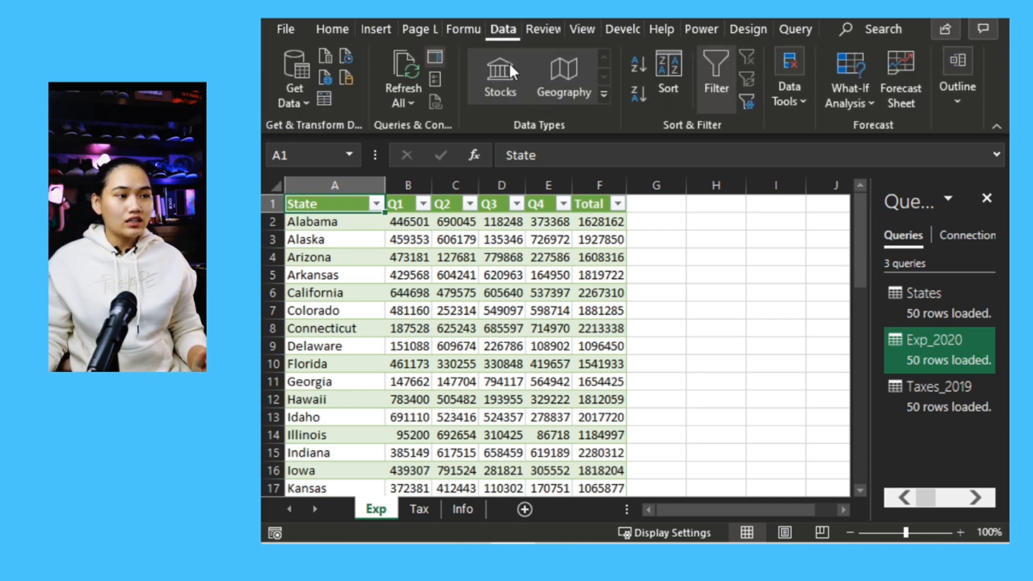
{"action": "left_click", "coordinate": [789, 100]}
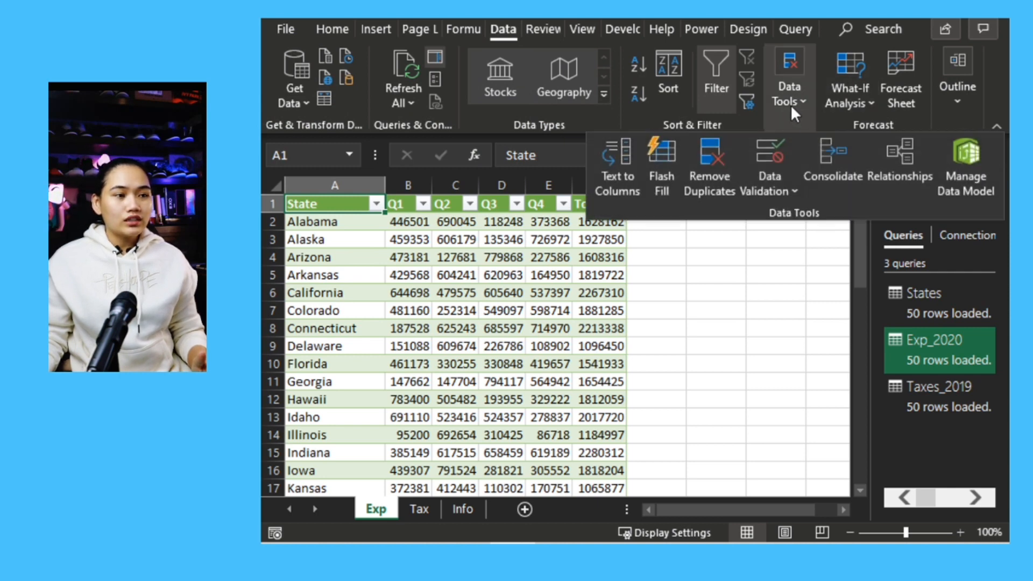
{"action": "left_click", "coordinate": [896, 162]}
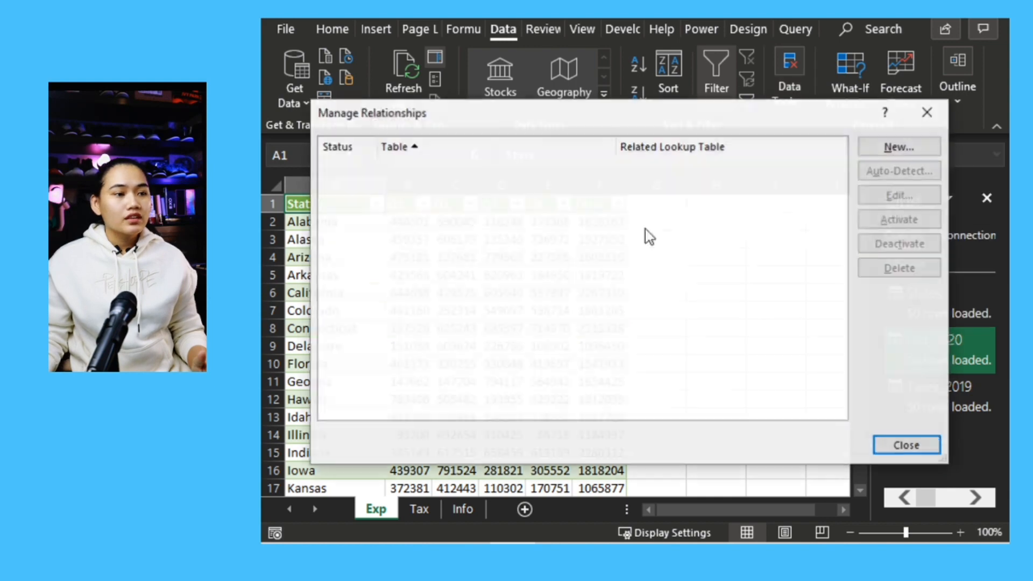
{"action": "left_click", "coordinate": [860, 152]}
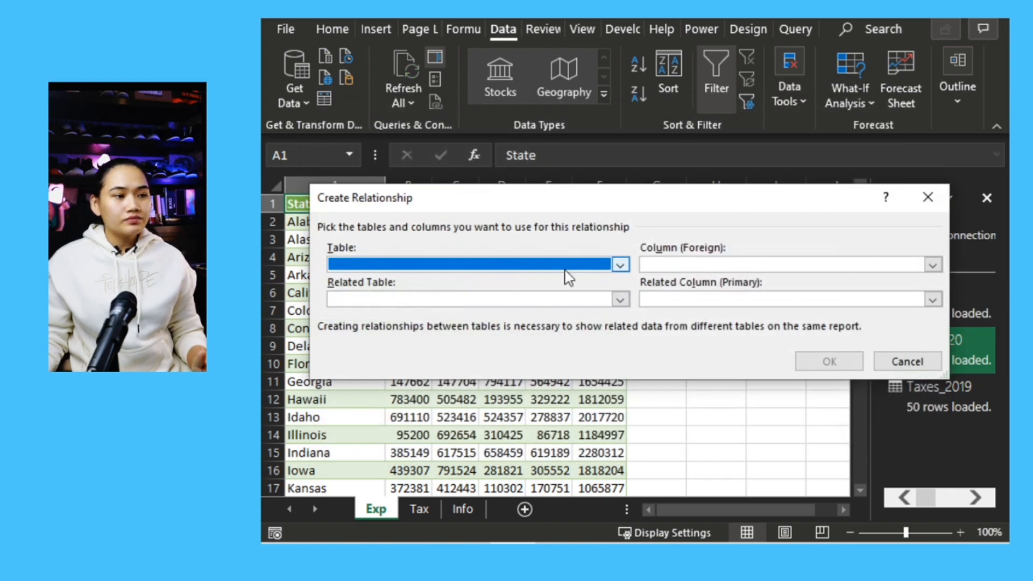
{"action": "left_click", "coordinate": [510, 266]}
{"action": "left_click", "coordinate": [452, 283]}
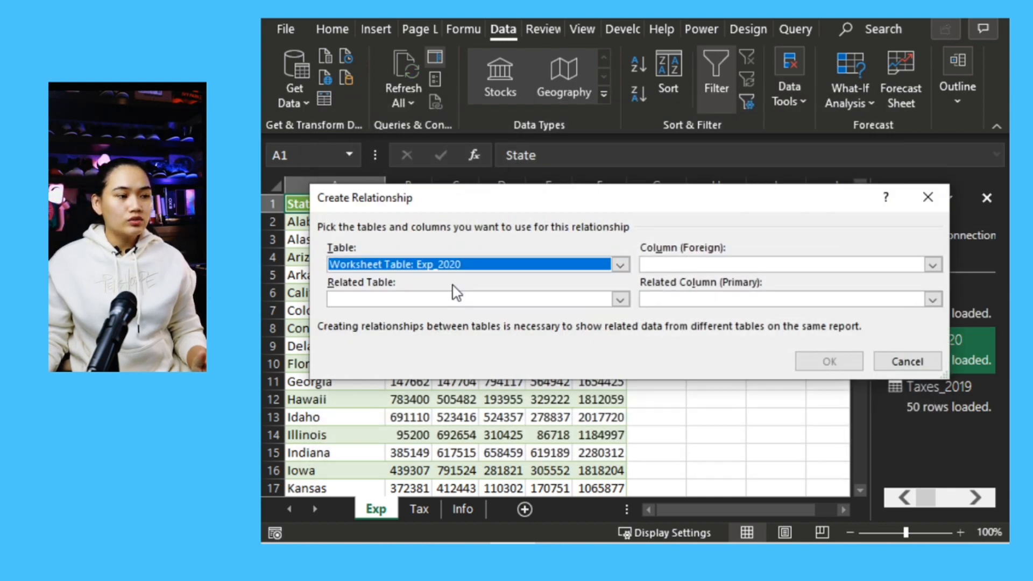
{"action": "left_click", "coordinate": [729, 265]}
{"action": "left_click", "coordinate": [662, 354]}
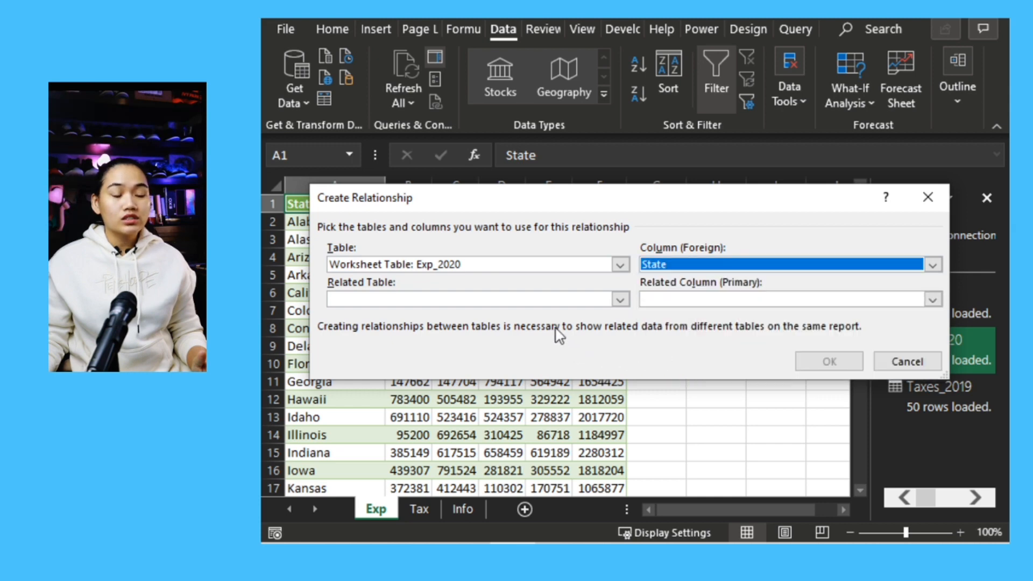
Step: Set States as the related table with State as its primary column, and create the Exp_2020 relationship
{"action": "left_click", "coordinate": [554, 298]}
{"action": "left_click", "coordinate": [476, 335]}
{"action": "left_click", "coordinate": [731, 302]}
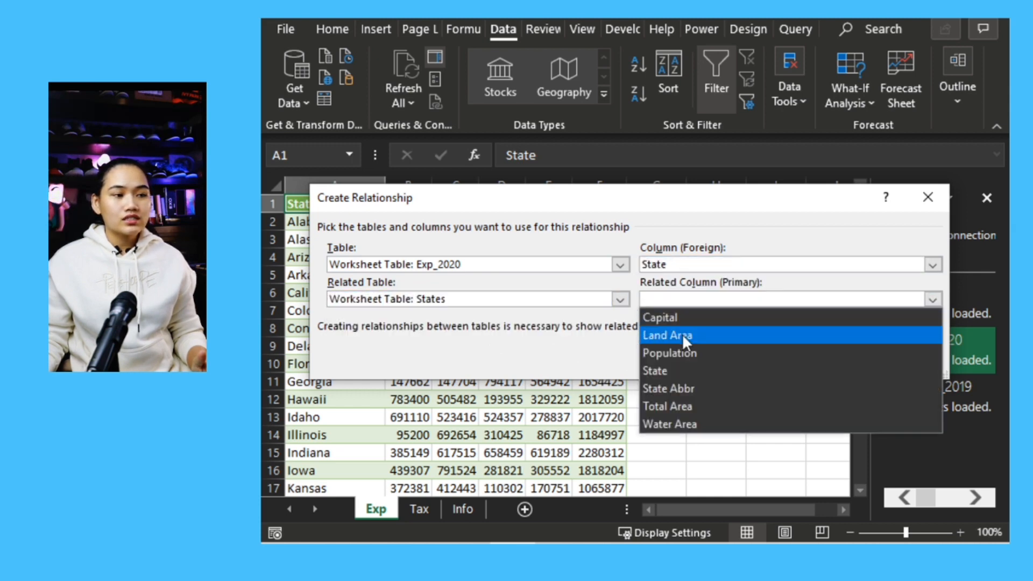
{"action": "left_click", "coordinate": [669, 367]}
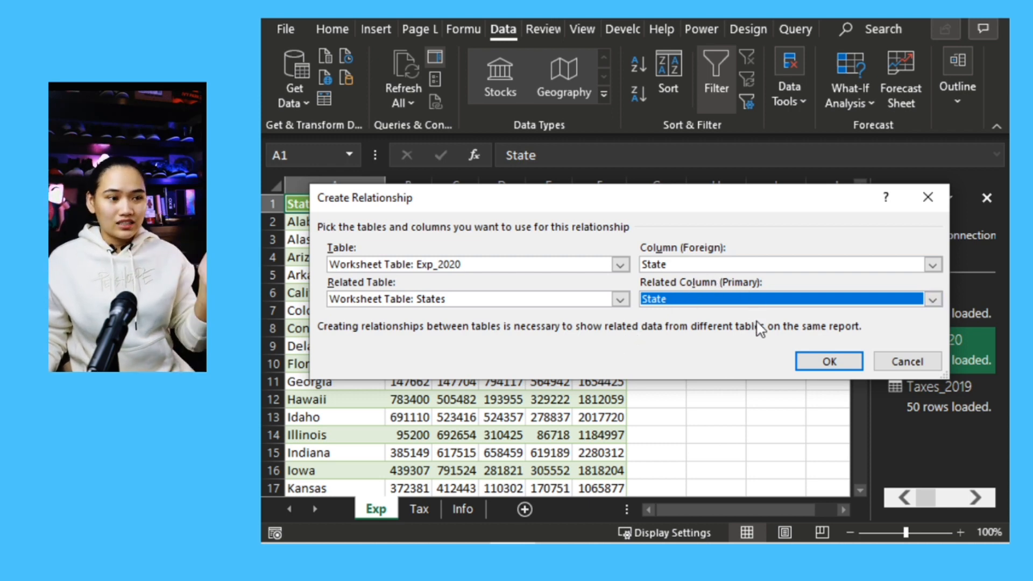
{"action": "left_click", "coordinate": [812, 366]}
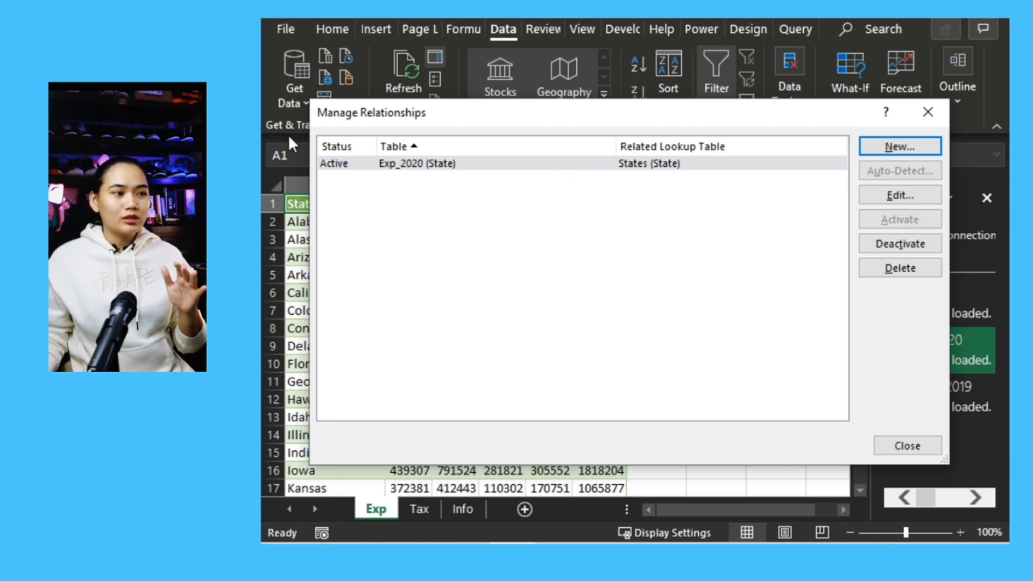
Step: Start another table relationship with Taxes_2019 as the table and State as its foreign column
{"action": "left_click", "coordinate": [899, 150]}
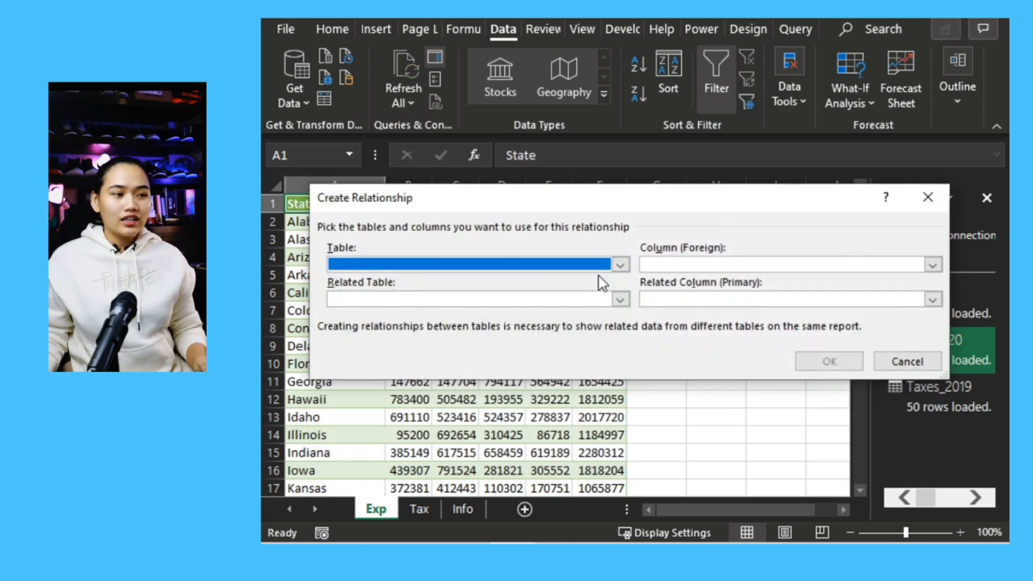
{"action": "left_click", "coordinate": [617, 265]}
{"action": "left_click", "coordinate": [550, 330]}
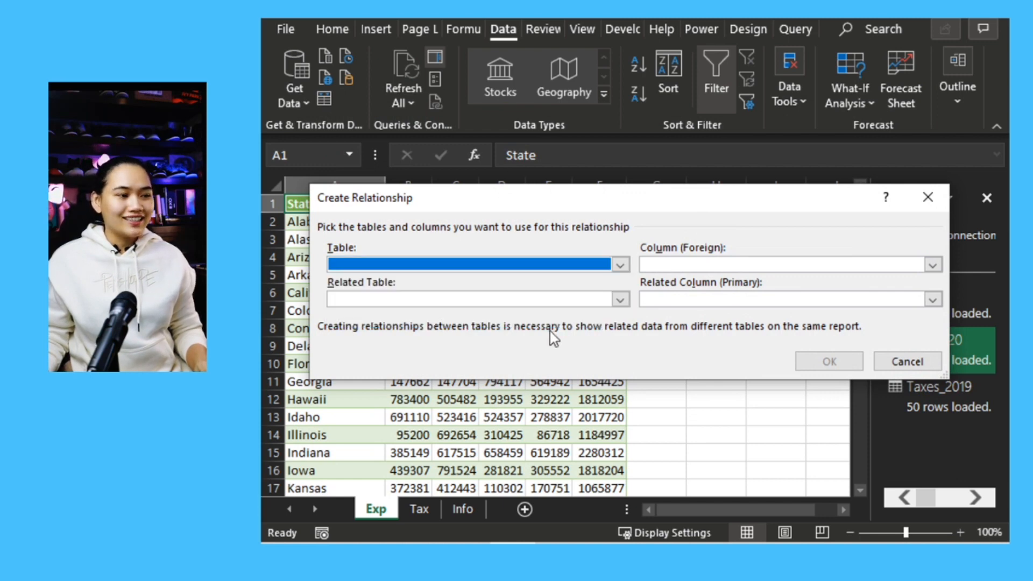
{"action": "left_click", "coordinate": [511, 264]}
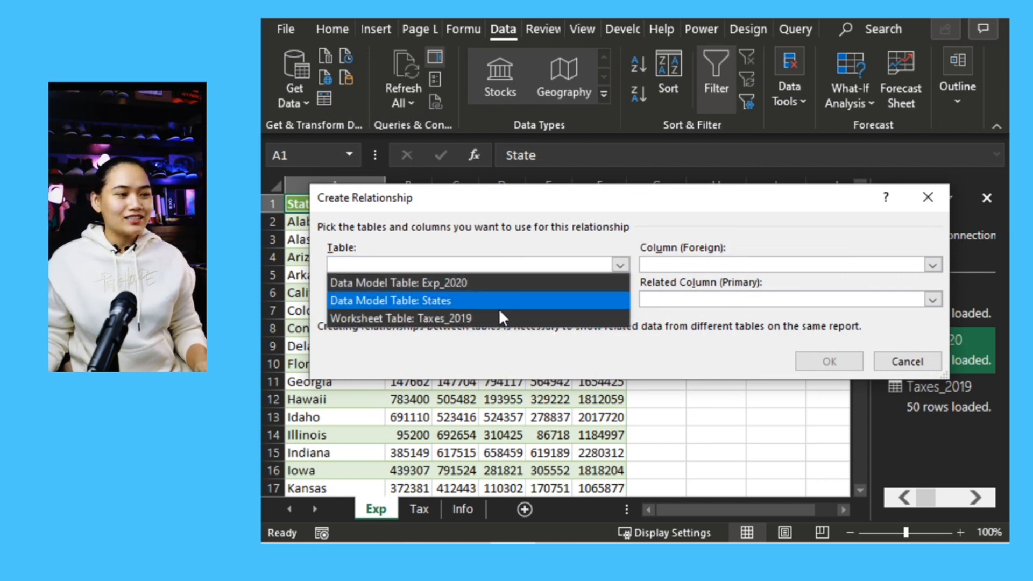
{"action": "left_click", "coordinate": [498, 315]}
{"action": "left_click", "coordinate": [731, 264]}
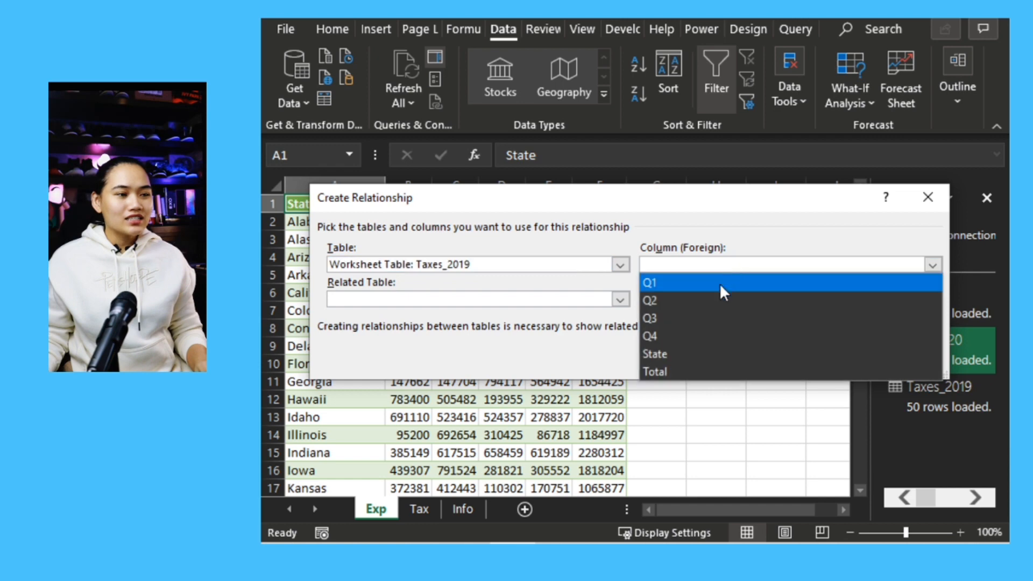
{"action": "left_click", "coordinate": [698, 354]}
Step: Relate Taxes_2019 to the States table through its State primary column, create the relationship and close the relationship manager
{"action": "left_click", "coordinate": [532, 300]}
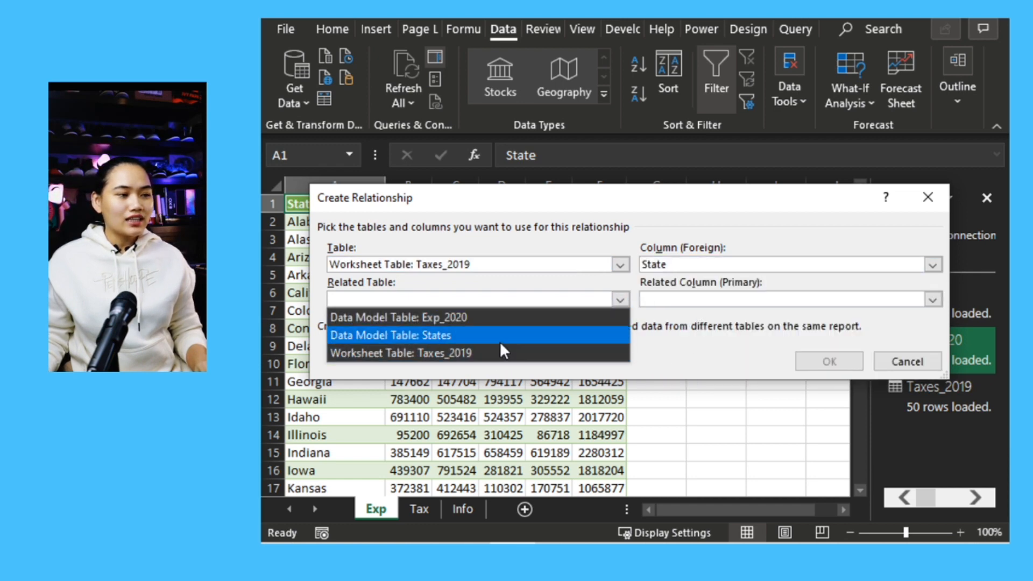
{"action": "left_click", "coordinate": [370, 335]}
{"action": "left_click", "coordinate": [732, 300]}
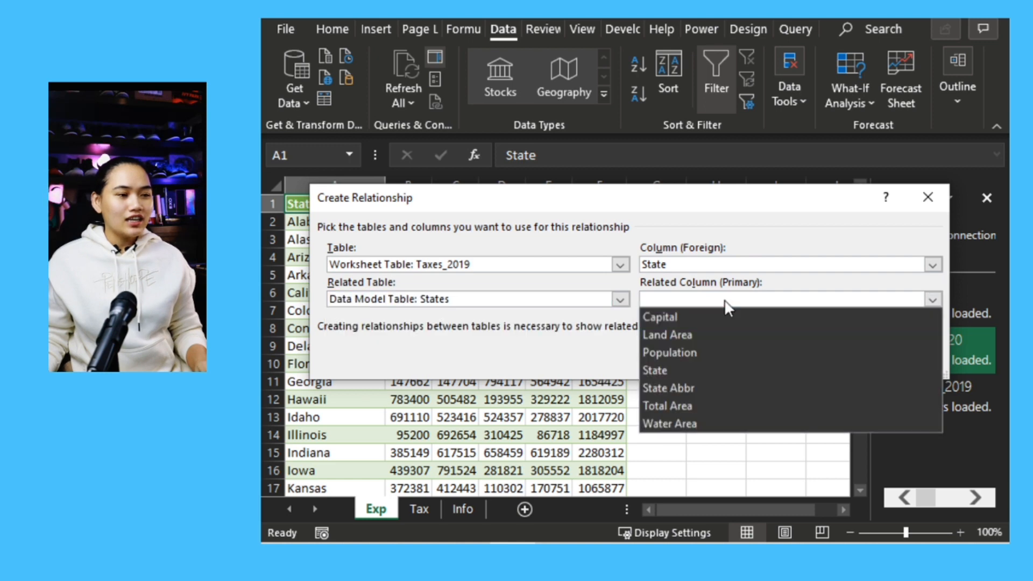
{"action": "left_click", "coordinate": [697, 369]}
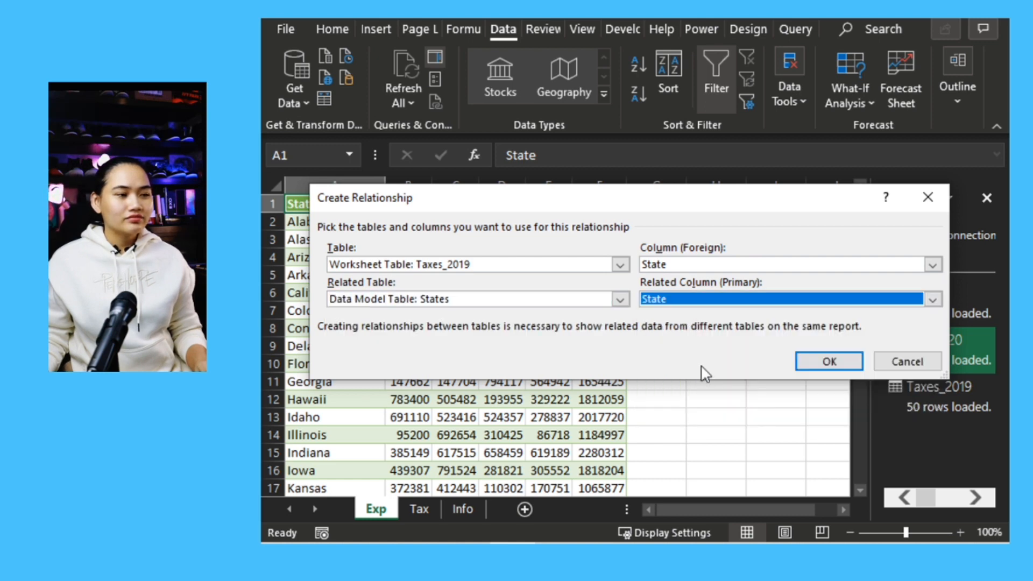
{"action": "left_click", "coordinate": [828, 362]}
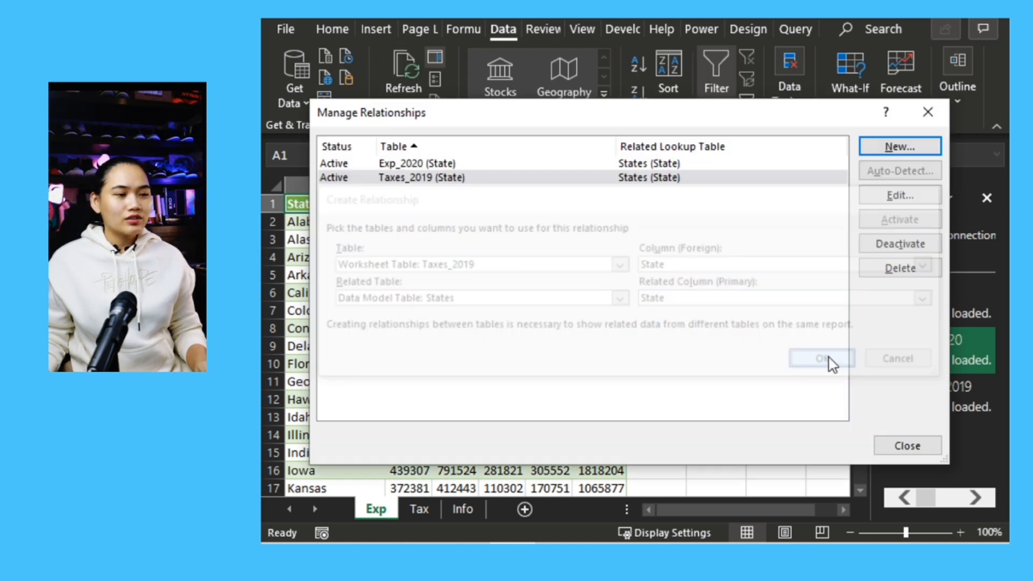
{"action": "left_click", "coordinate": [905, 446]}
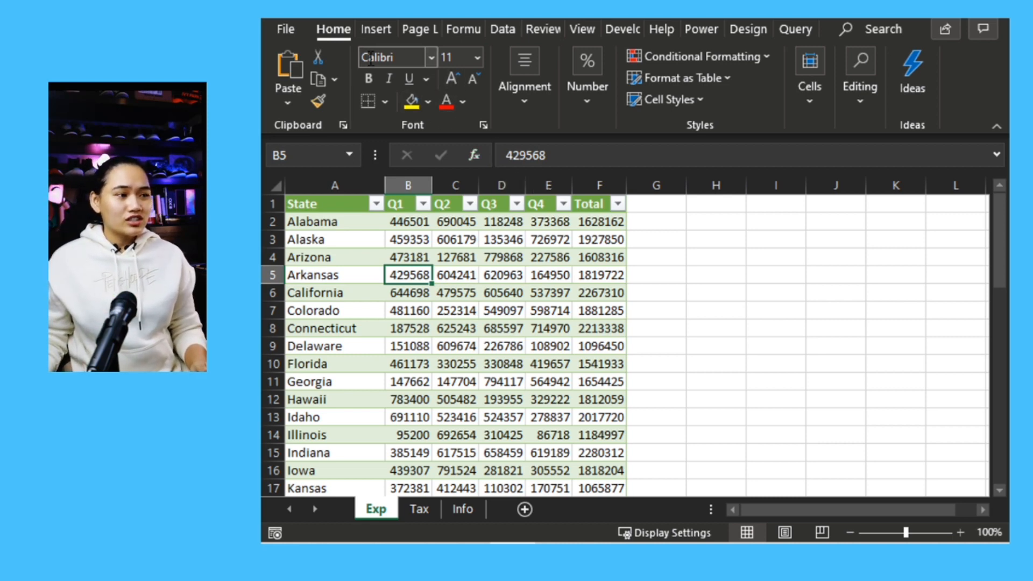
Step: Insert a PivotTable on a new worksheet from this workbook's Data Model and add the States table's State field as rows
{"action": "left_click", "coordinate": [372, 30]}
{"action": "left_click", "coordinate": [285, 101]}
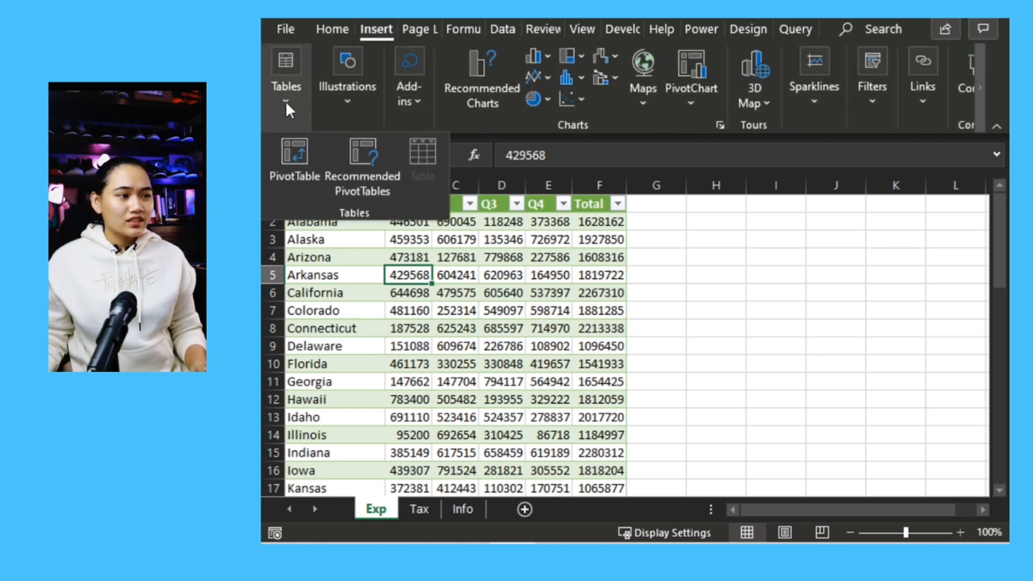
{"action": "left_click", "coordinate": [301, 178]}
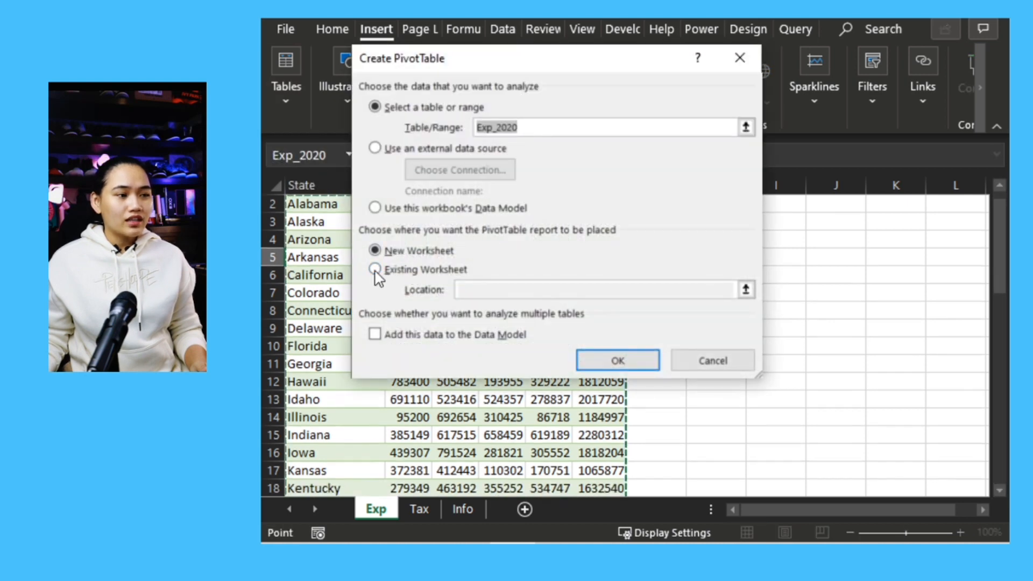
{"action": "left_click", "coordinate": [375, 208]}
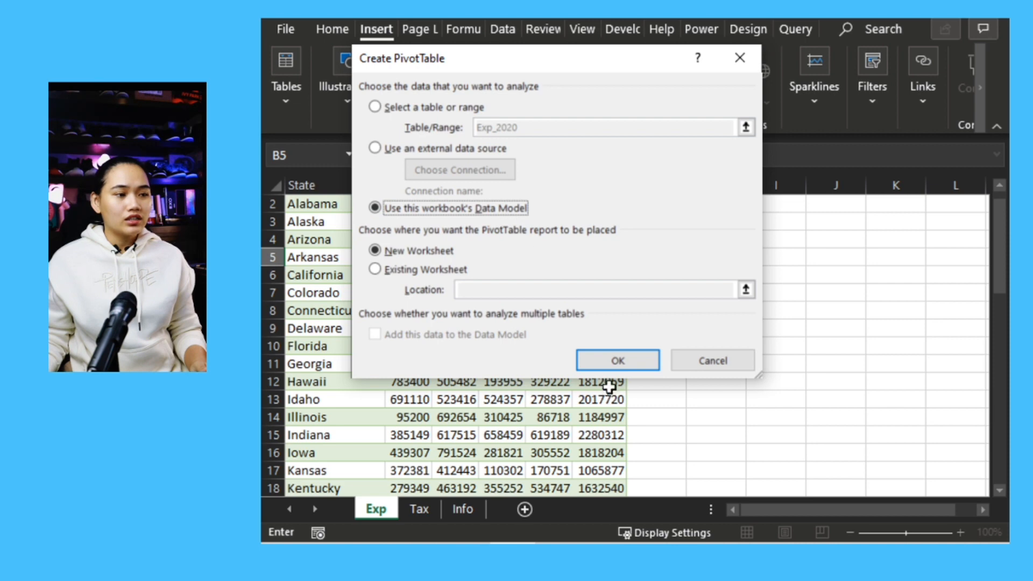
{"action": "left_click", "coordinate": [611, 368]}
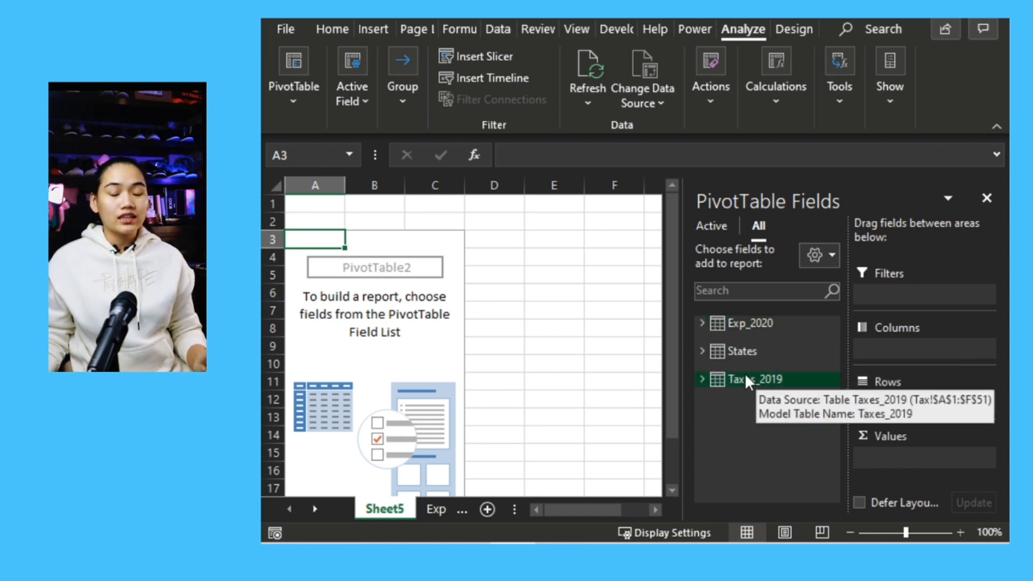
{"action": "left_click", "coordinate": [710, 353]}
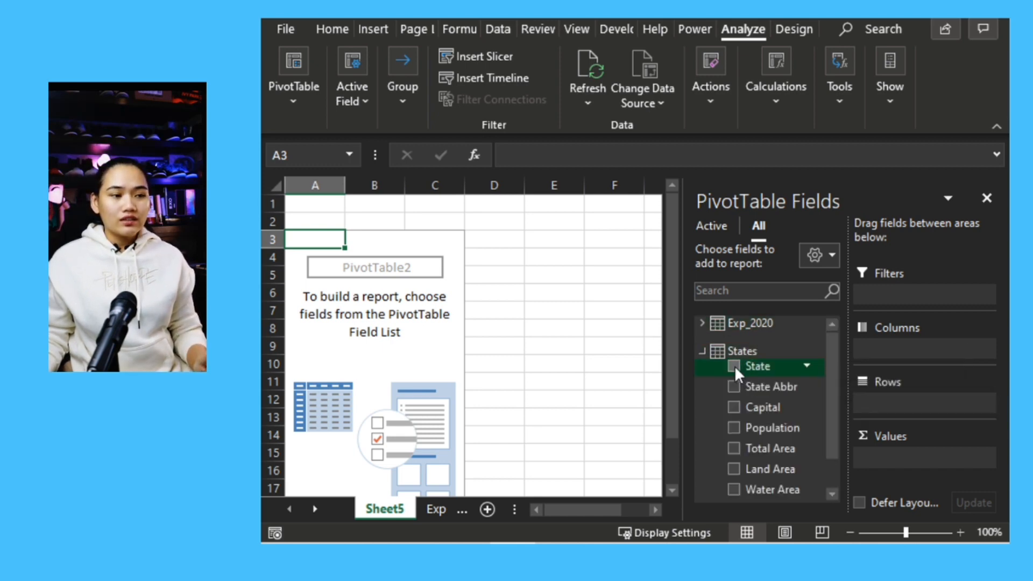
{"action": "left_click_drag", "start_coordinate": [734, 366], "coordinate": [887, 404]}
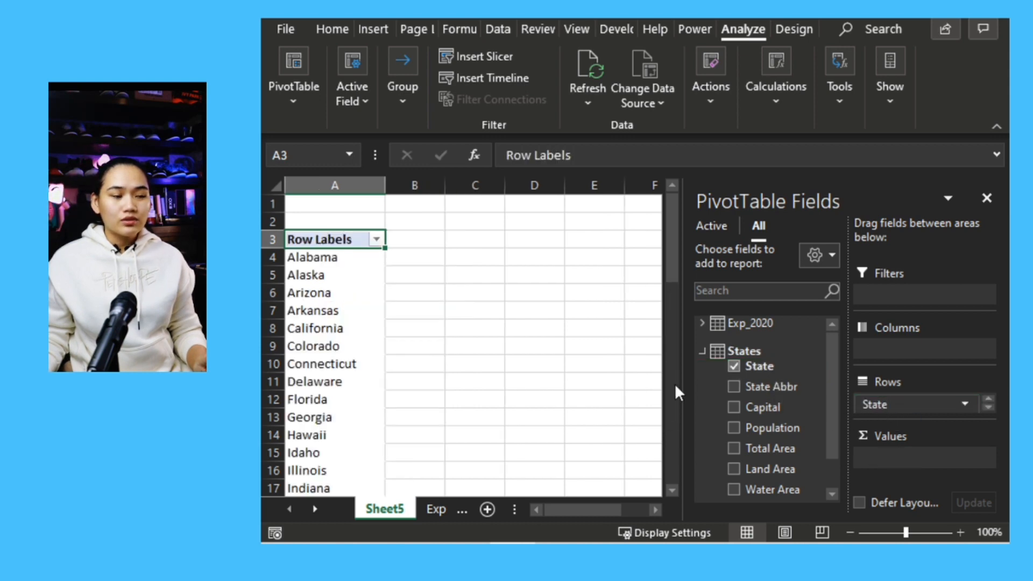
Step: Add the Total field from the Exp_2020 table to the PivotTable as summed values
{"action": "scroll", "coordinate": [780, 452], "scroll_direction": "down", "scroll_amount": 2}
{"action": "scroll", "coordinate": [780, 452], "scroll_direction": "up", "scroll_amount": 2}
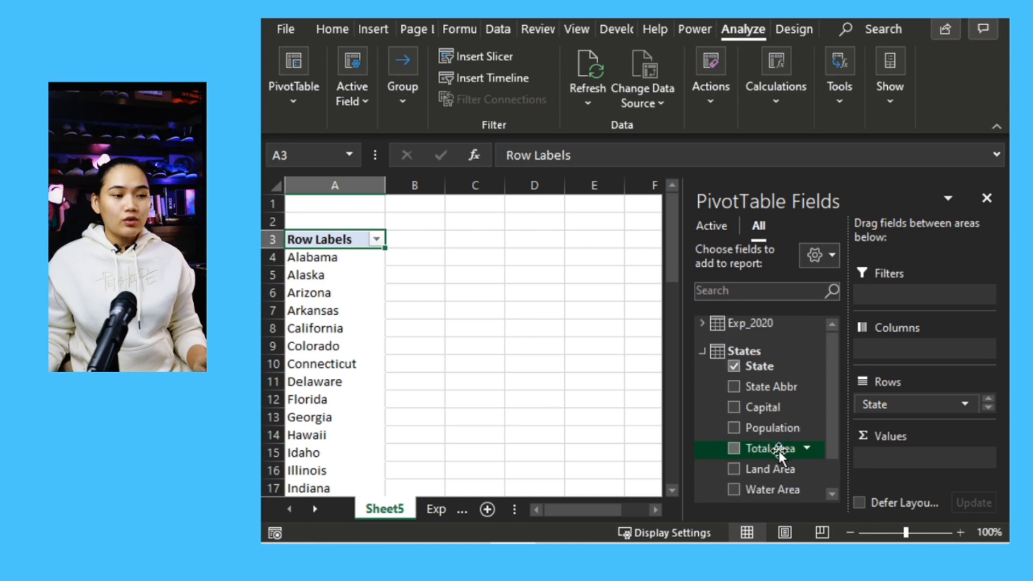
{"action": "left_click", "coordinate": [753, 323]}
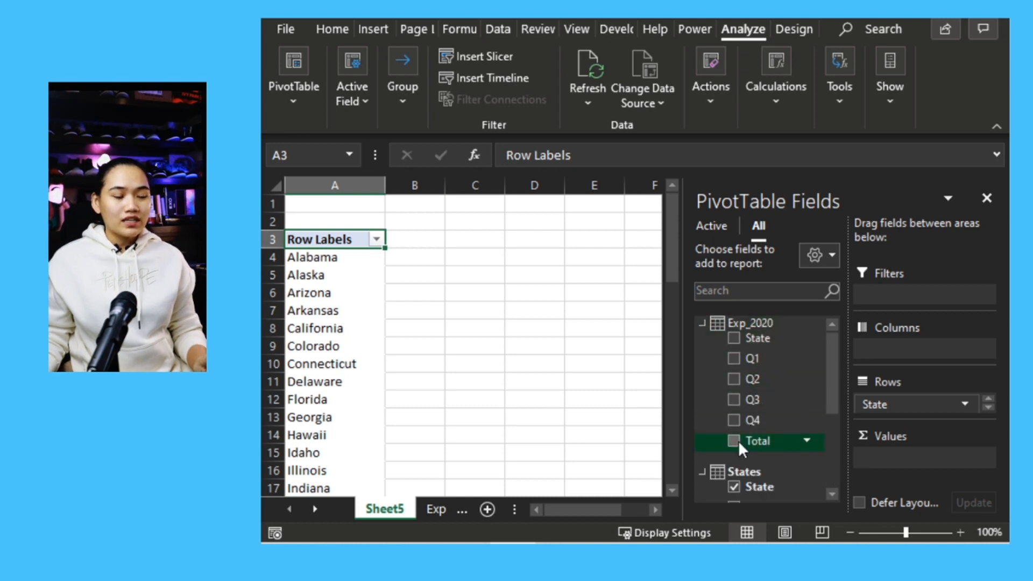
{"action": "left_click_drag", "start_coordinate": [737, 440], "coordinate": [890, 456]}
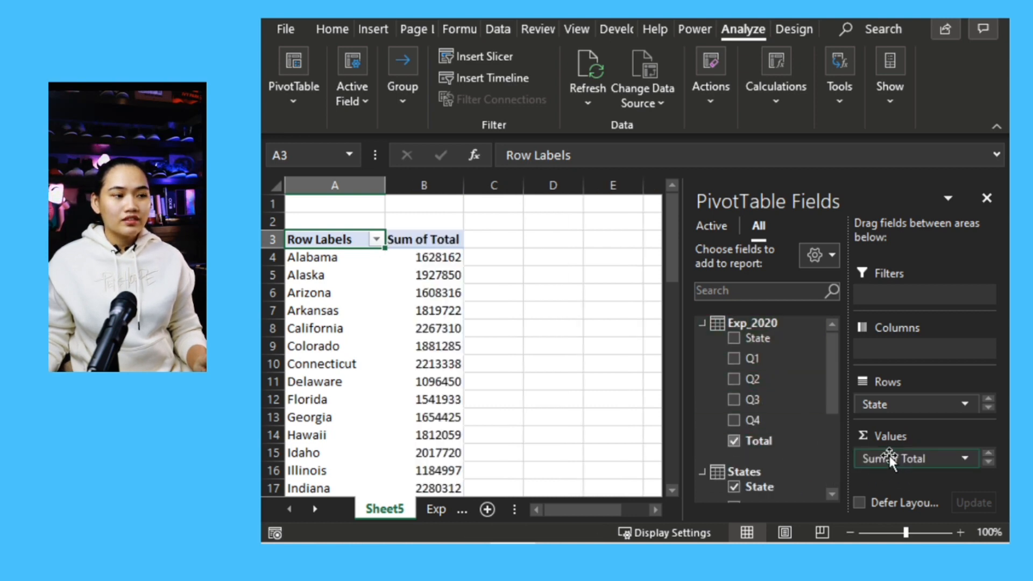
Step: Add the Total field from the Taxes_2019 table as a second summed value in the PivotTable
{"action": "scroll", "coordinate": [769, 409], "scroll_direction": "down", "scroll_amount": 3}
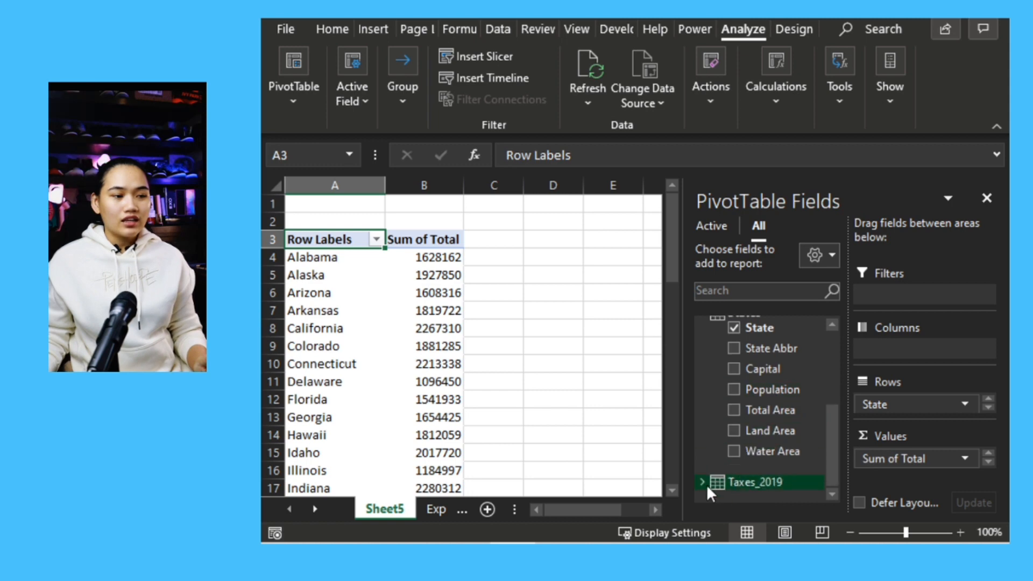
{"action": "left_click", "coordinate": [702, 482]}
{"action": "left_click_drag", "start_coordinate": [736, 479], "coordinate": [921, 468]}
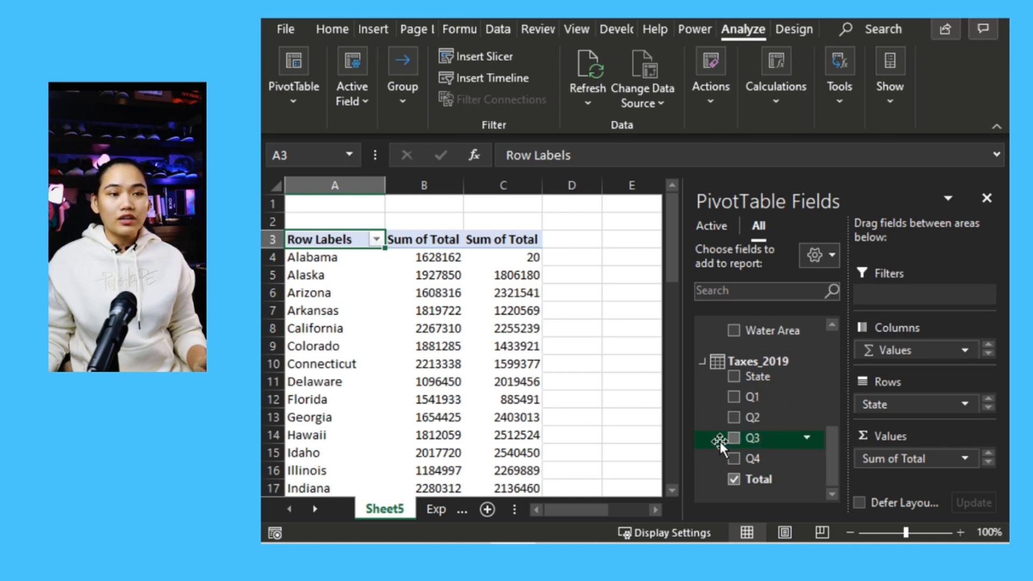
{"action": "scroll", "coordinate": [720, 433], "scroll_direction": "up", "scroll_amount": 3}
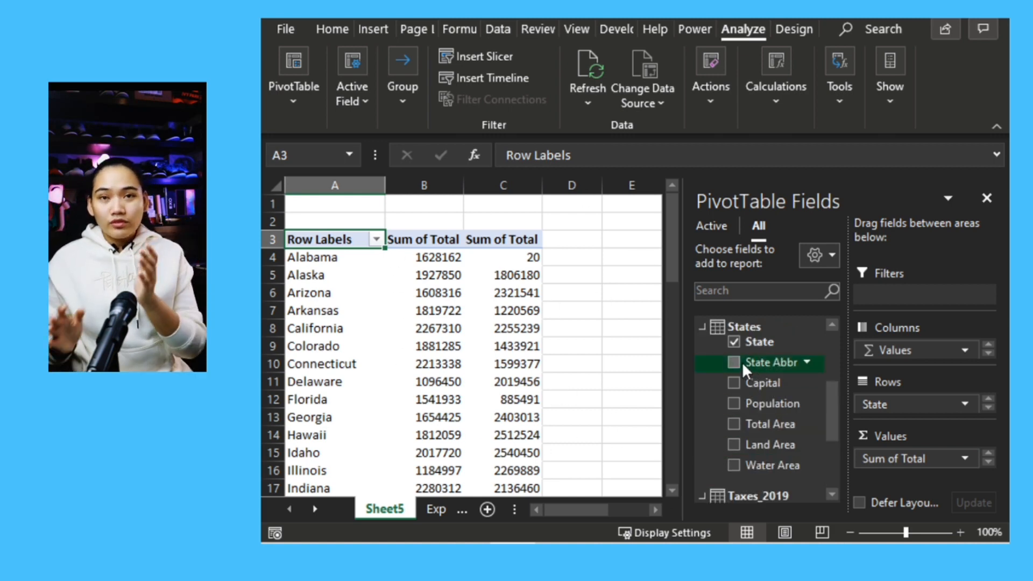